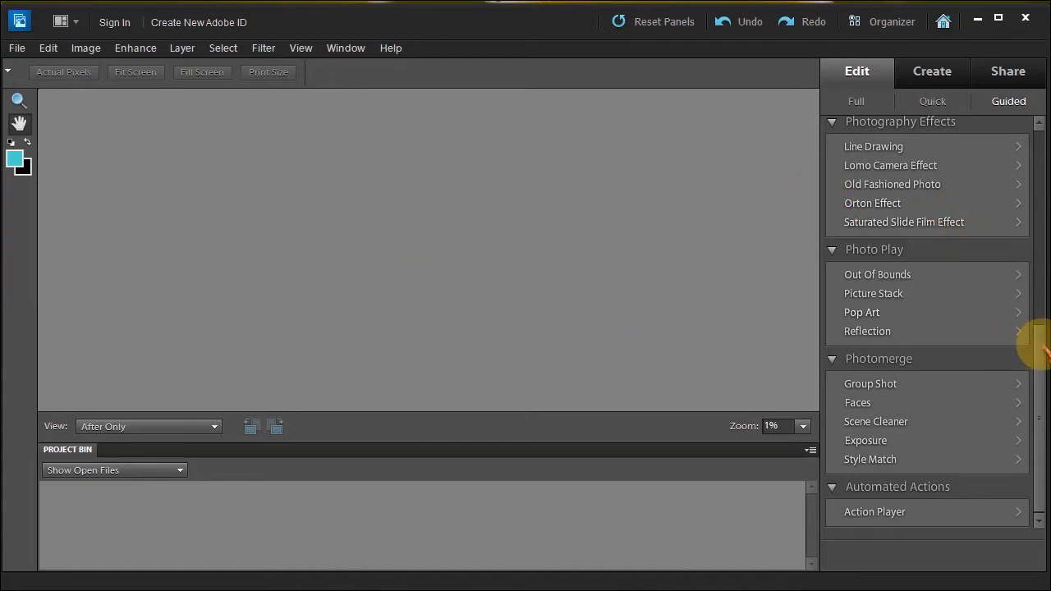
Browse the Action Player's action sets, keep Captions, and leave without running anything.
{"action": "left_click", "coordinate": [875, 512]}
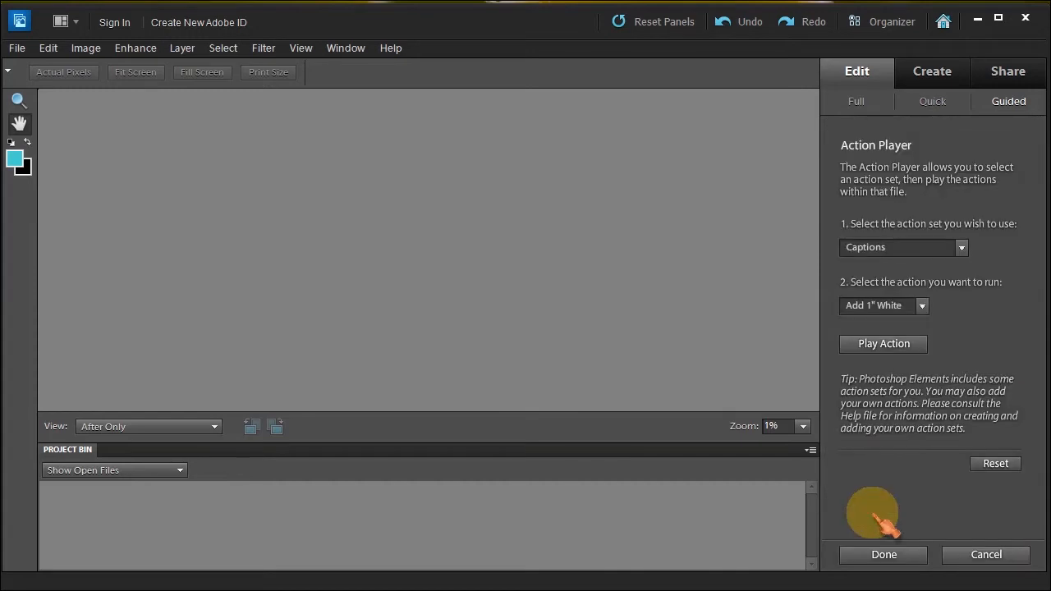
{"action": "left_click", "coordinate": [962, 248]}
{"action": "left_click", "coordinate": [989, 251]}
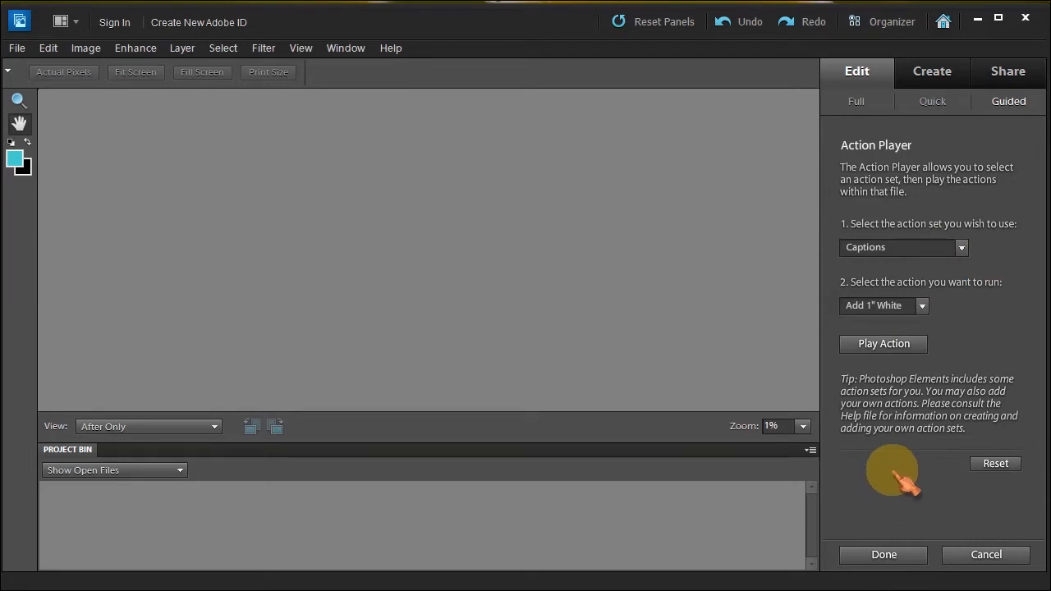
{"action": "left_click", "coordinate": [997, 558]}
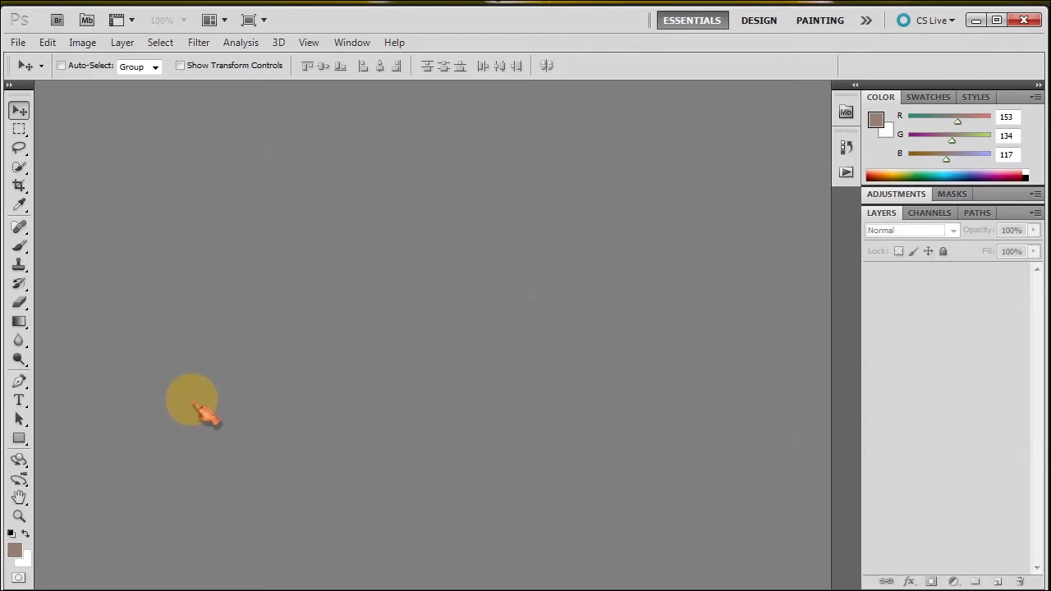
Reopen firehydrant.jpeg from the recent files list.
{"action": "left_click", "coordinate": [17, 42]}
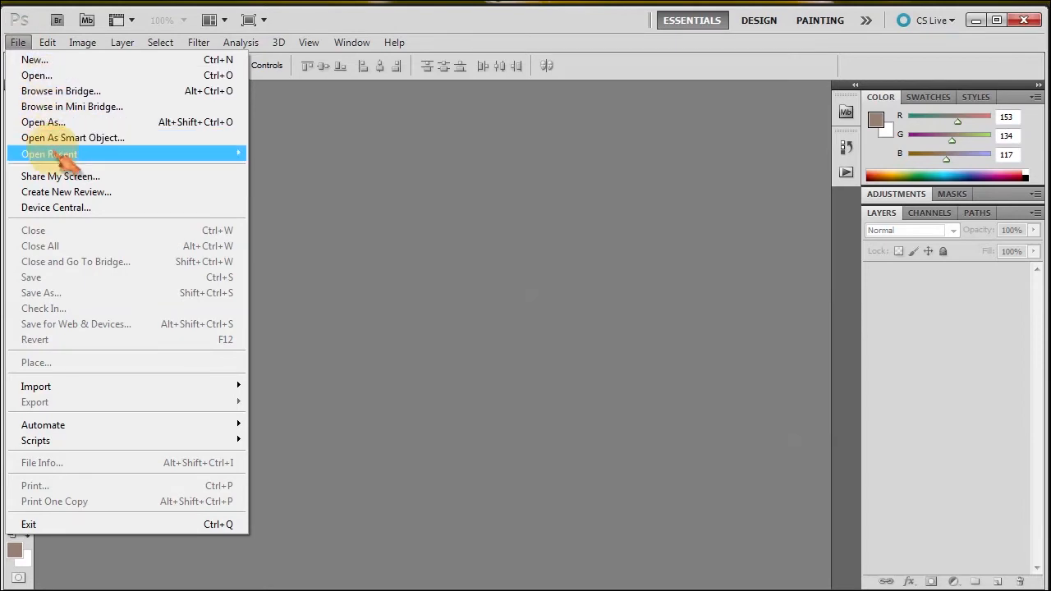
{"action": "mouse_move", "coordinate": [212, 165]}
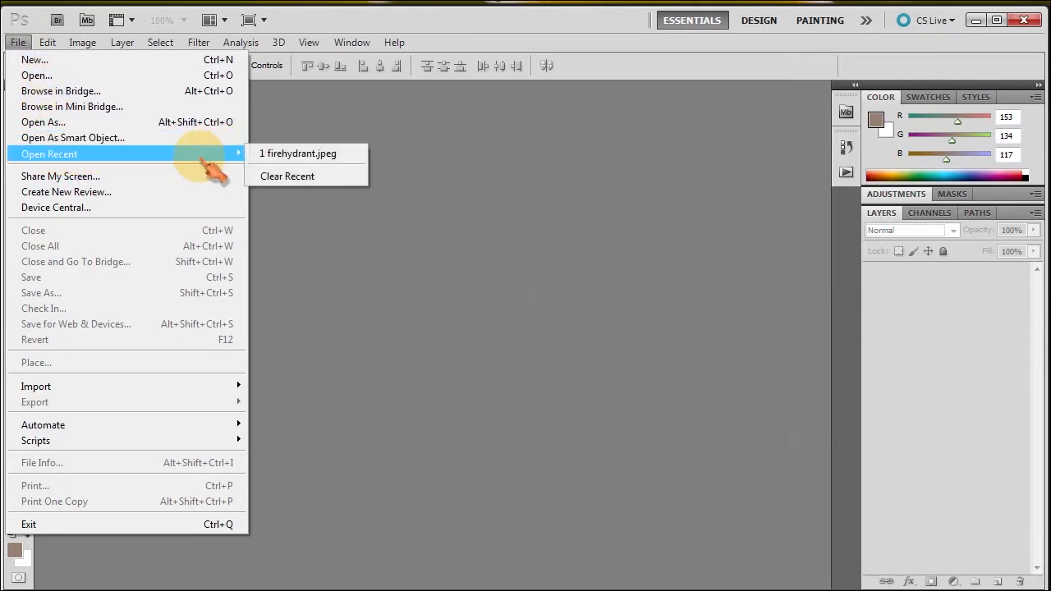
{"action": "left_click", "coordinate": [279, 151]}
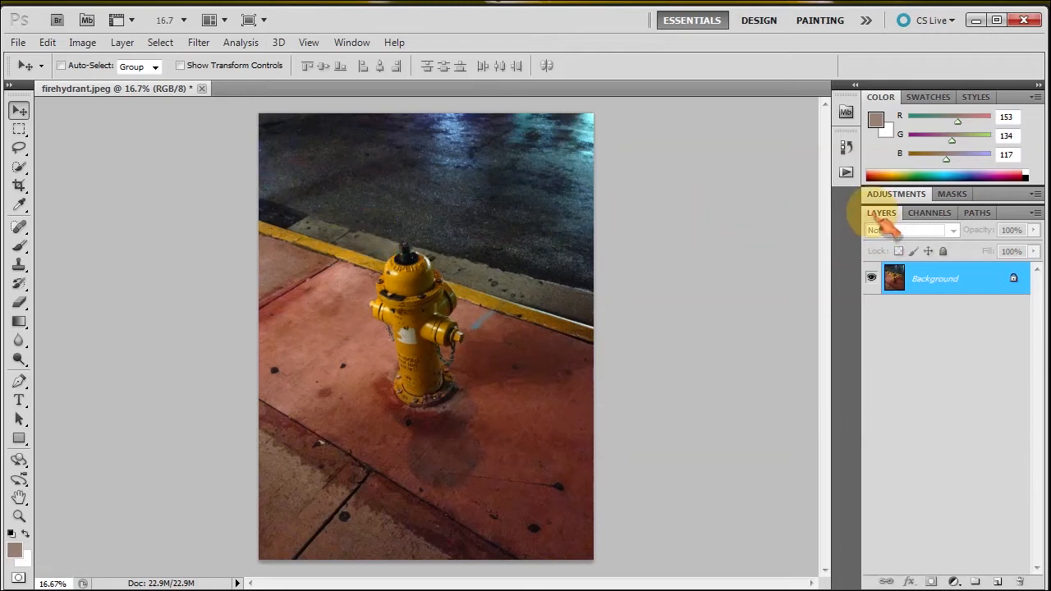
Expand the adjustments panel, restore the layers list, and show the Actions panel.
{"action": "left_click", "coordinate": [893, 196]}
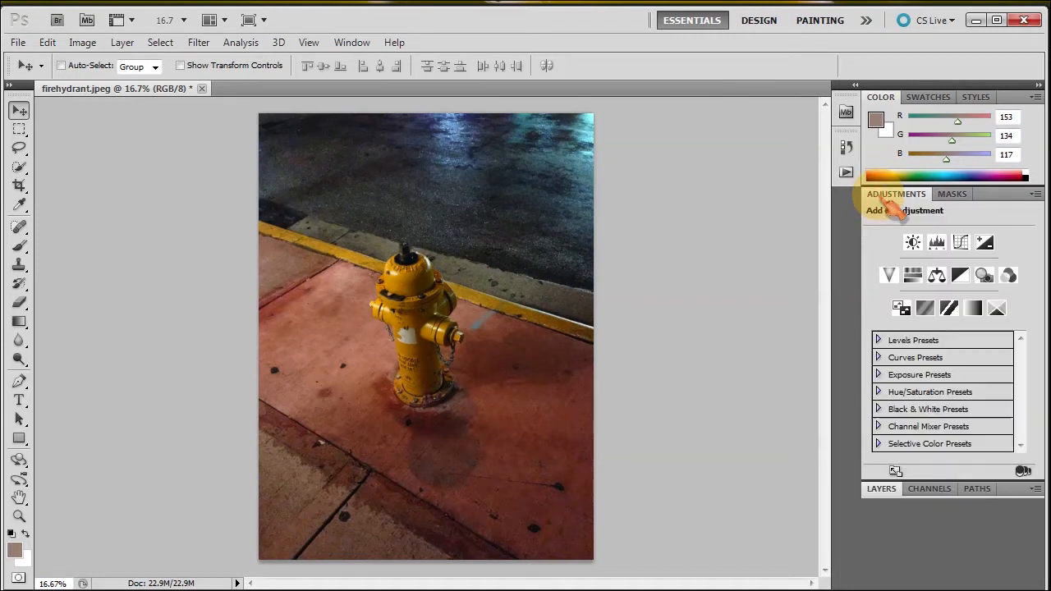
{"action": "left_click", "coordinate": [881, 490]}
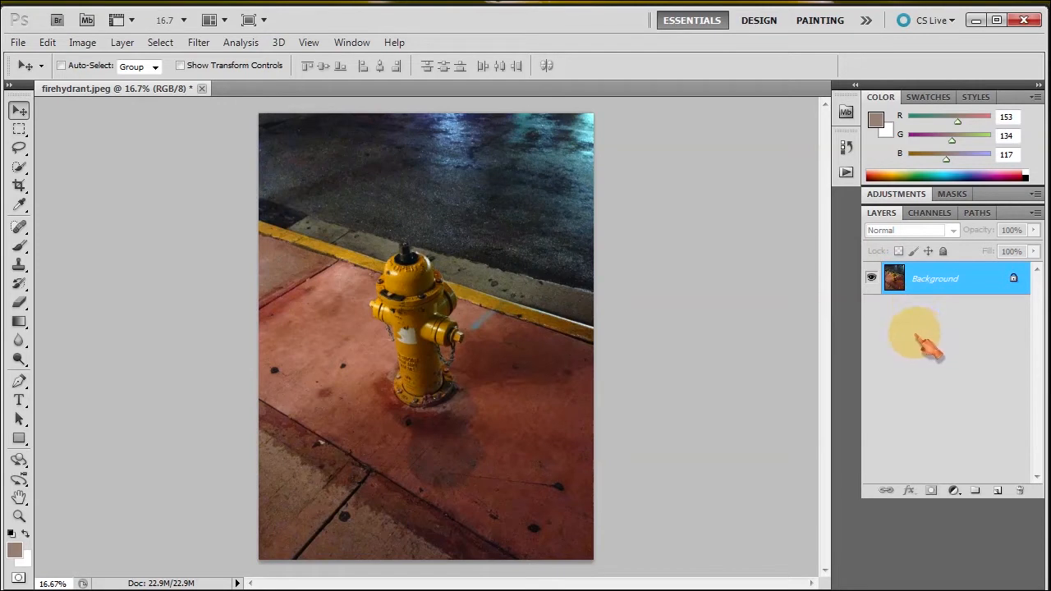
{"action": "left_click", "coordinate": [353, 43]}
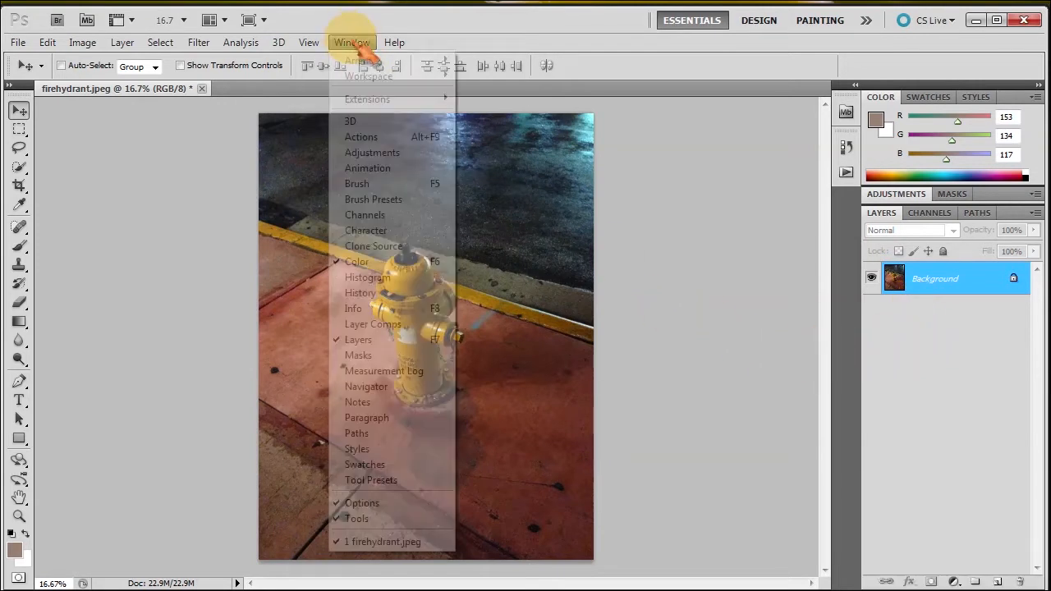
{"action": "left_click", "coordinate": [365, 138]}
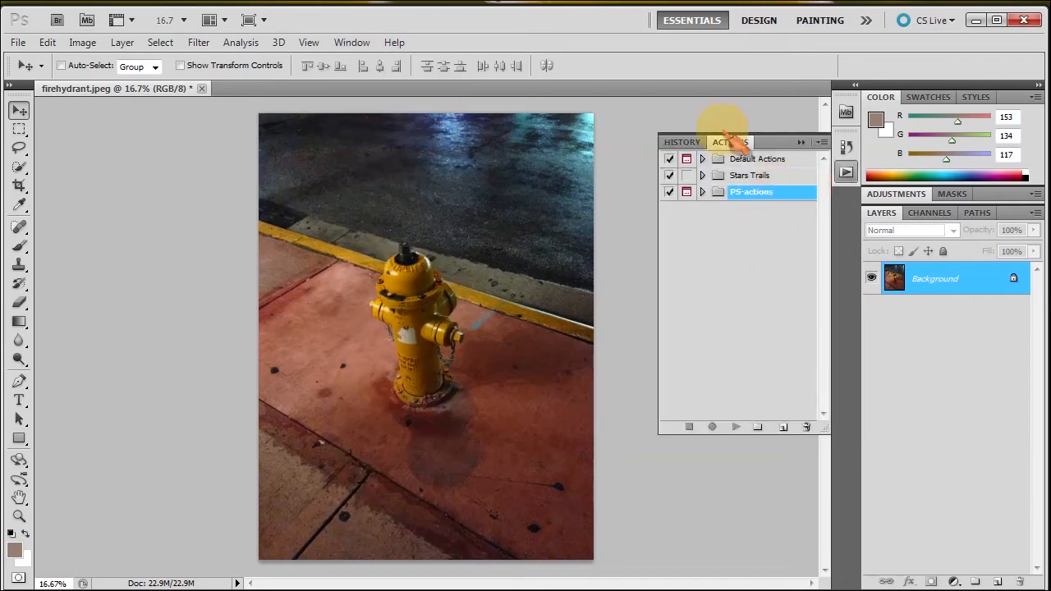
Inspect Default Actions' Vignette (selection), collapse it, then expand PS-actions to show Watermark.
{"action": "left_click", "coordinate": [739, 159]}
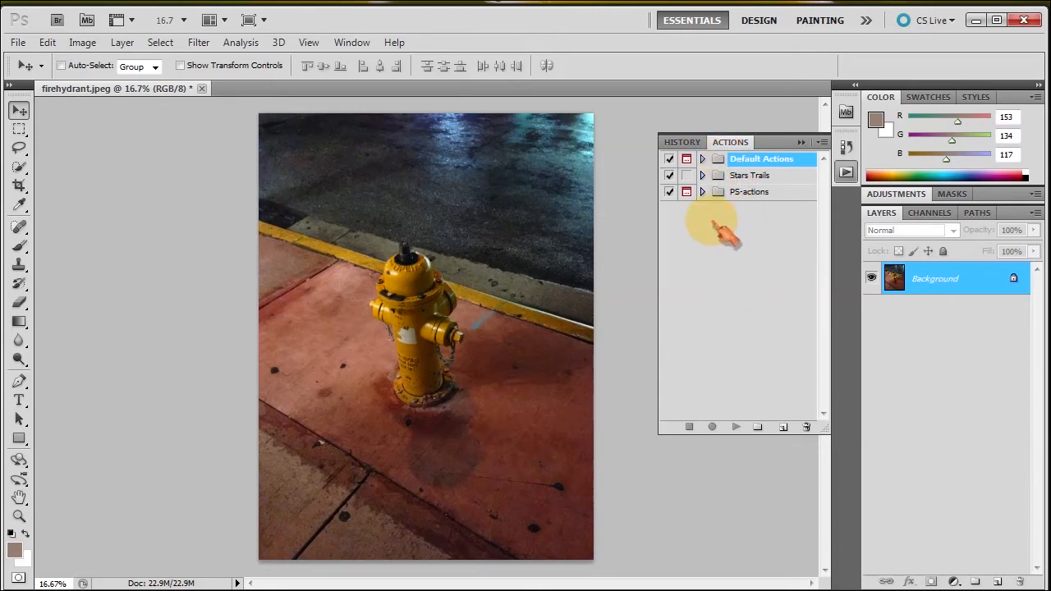
{"action": "left_click", "coordinate": [703, 159]}
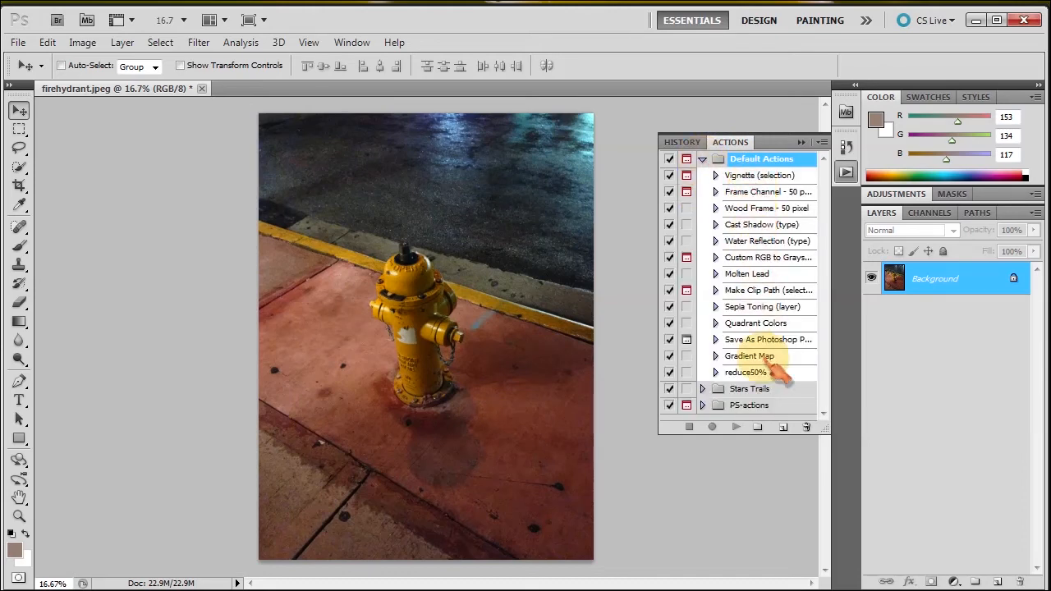
{"action": "left_click", "coordinate": [743, 176]}
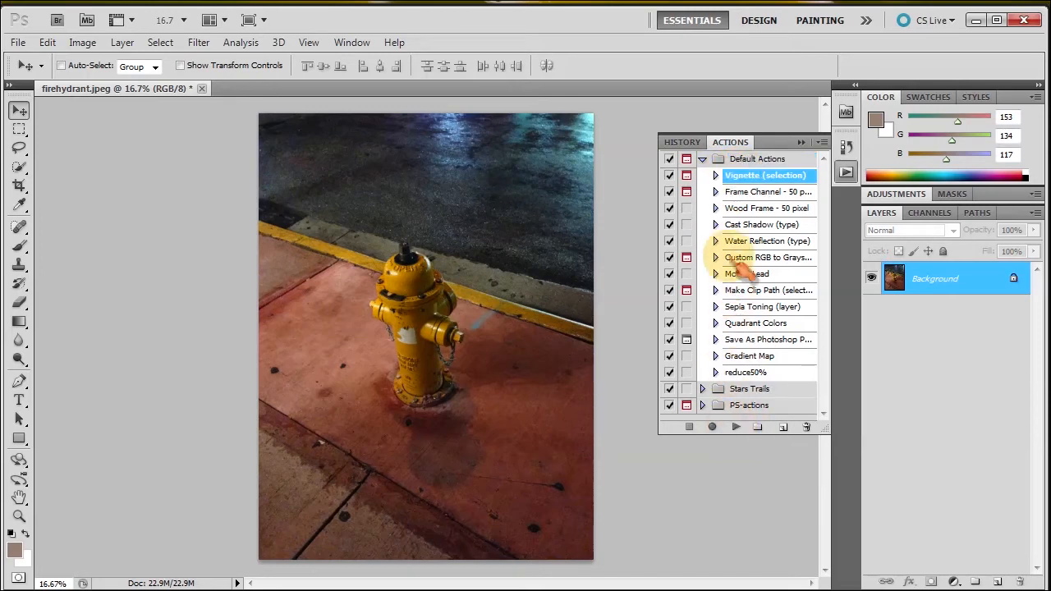
{"action": "left_click", "coordinate": [715, 176]}
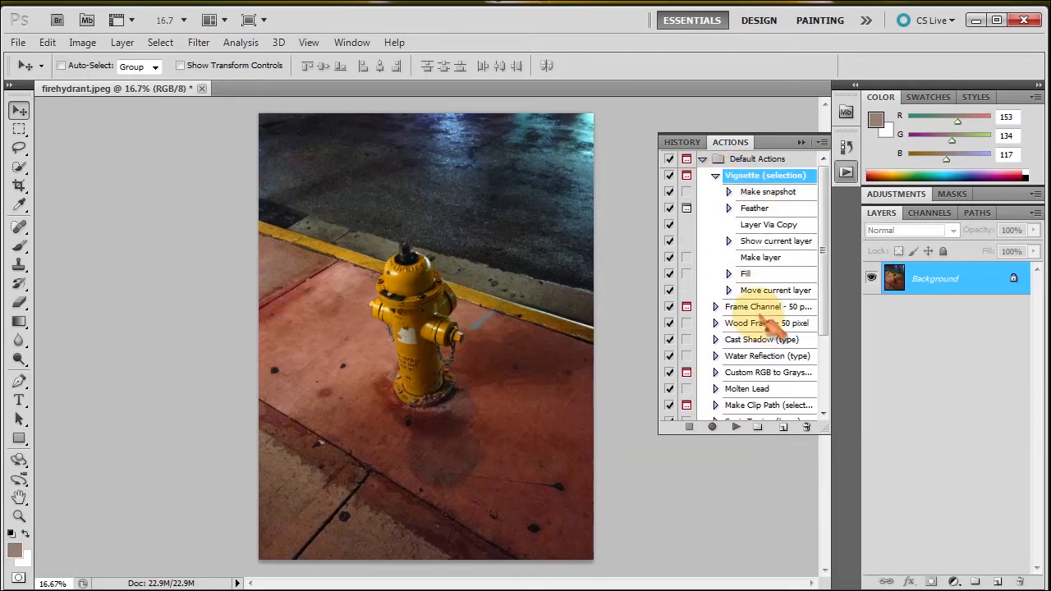
{"action": "left_click", "coordinate": [715, 176]}
{"action": "left_click", "coordinate": [703, 159]}
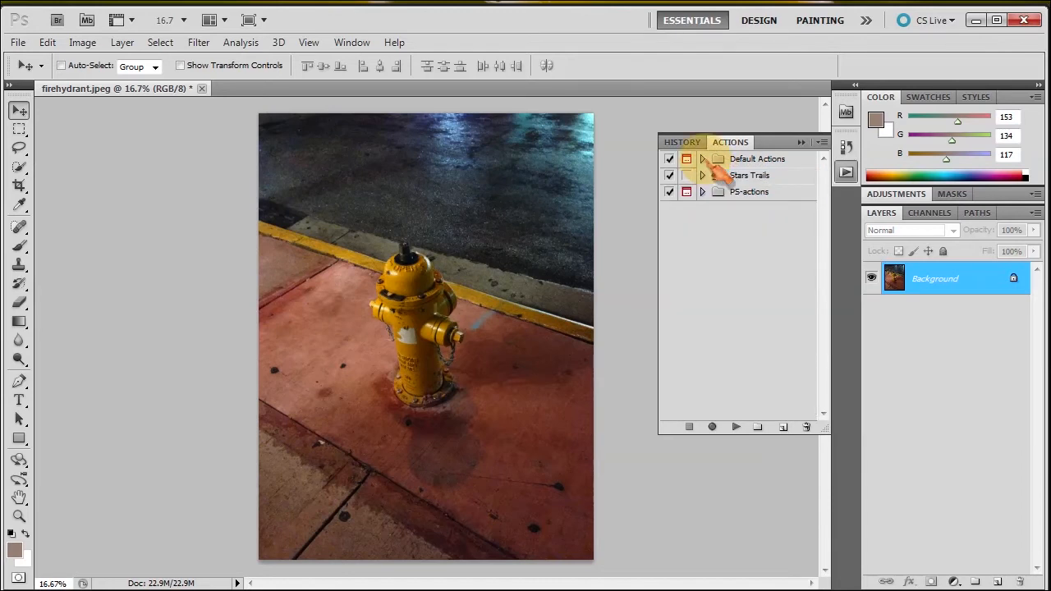
{"action": "left_click", "coordinate": [723, 197]}
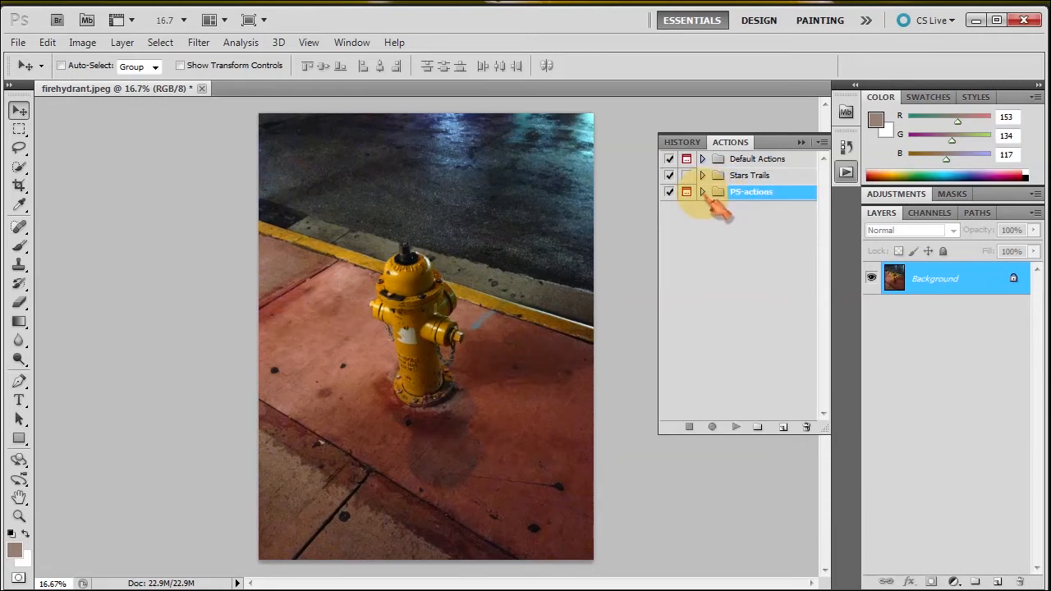
{"action": "left_click", "coordinate": [703, 192]}
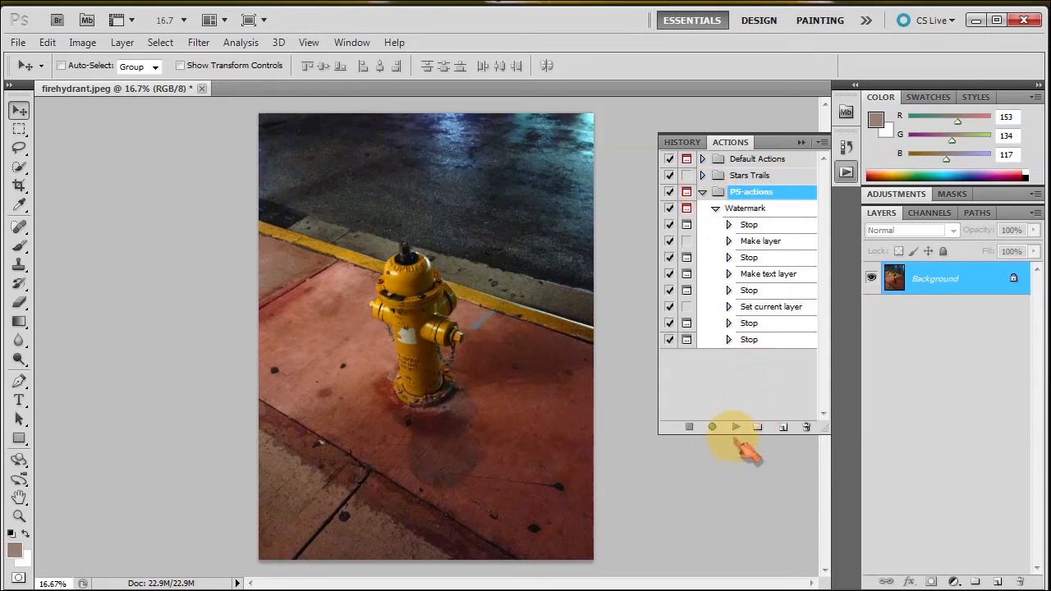
Play the Watermark action, continuing past its messages until the font-editing pause.
{"action": "left_click", "coordinate": [744, 208]}
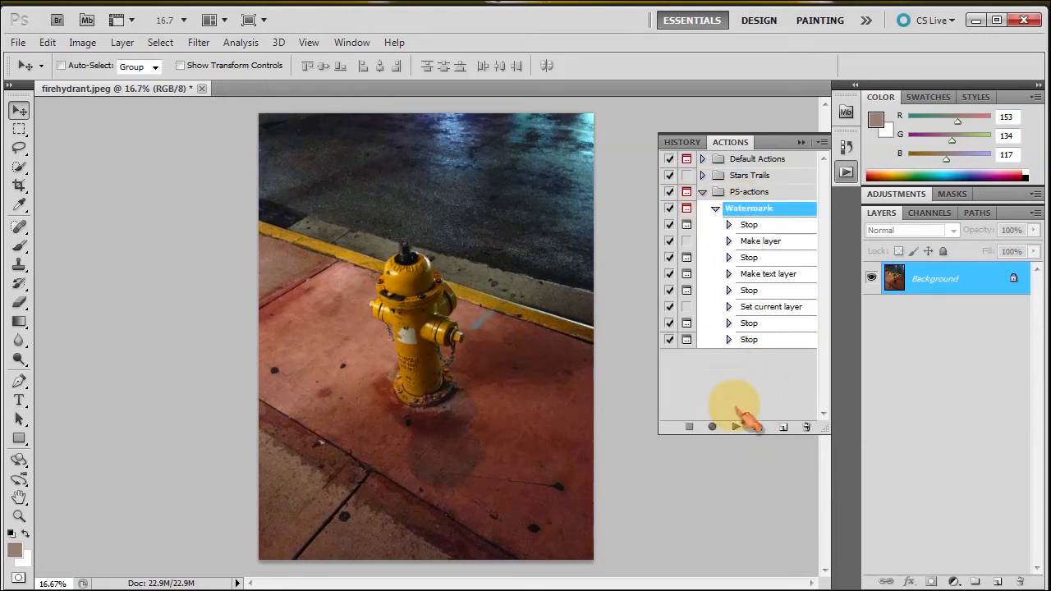
{"action": "left_click", "coordinate": [737, 427]}
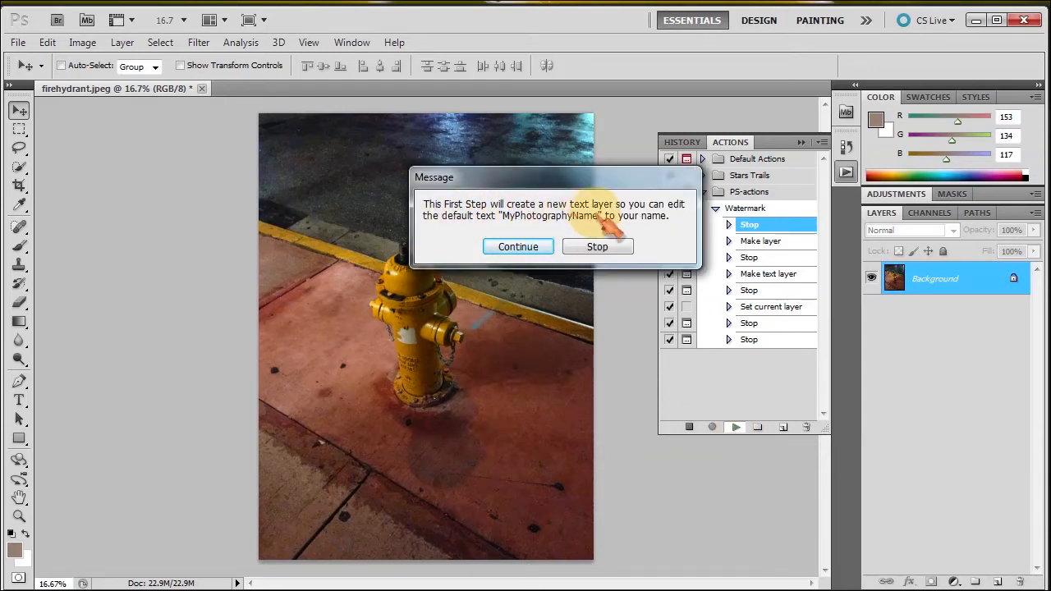
{"action": "left_click", "coordinate": [526, 253]}
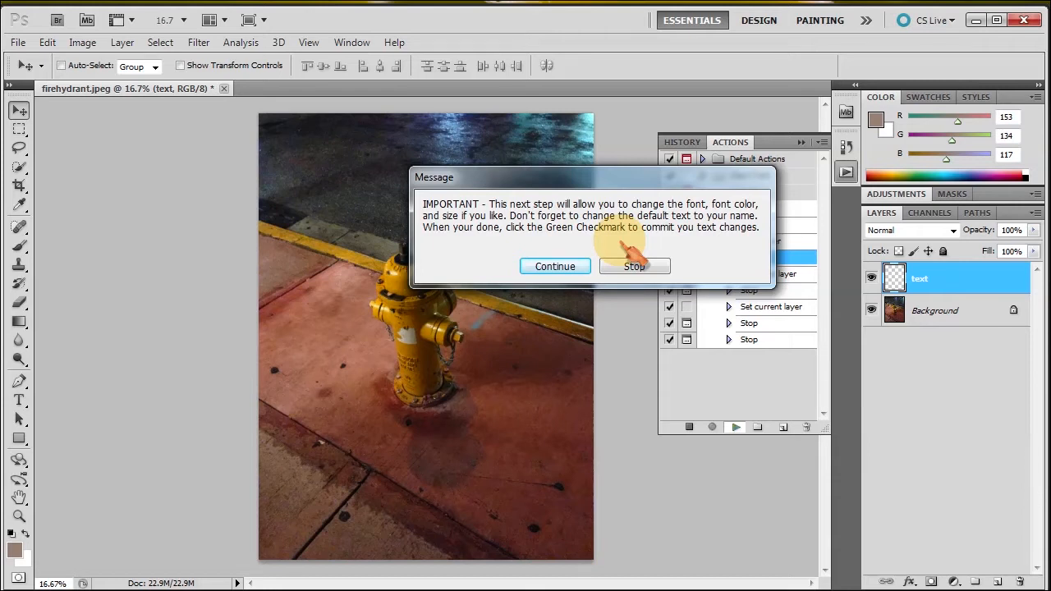
{"action": "left_click", "coordinate": [567, 264]}
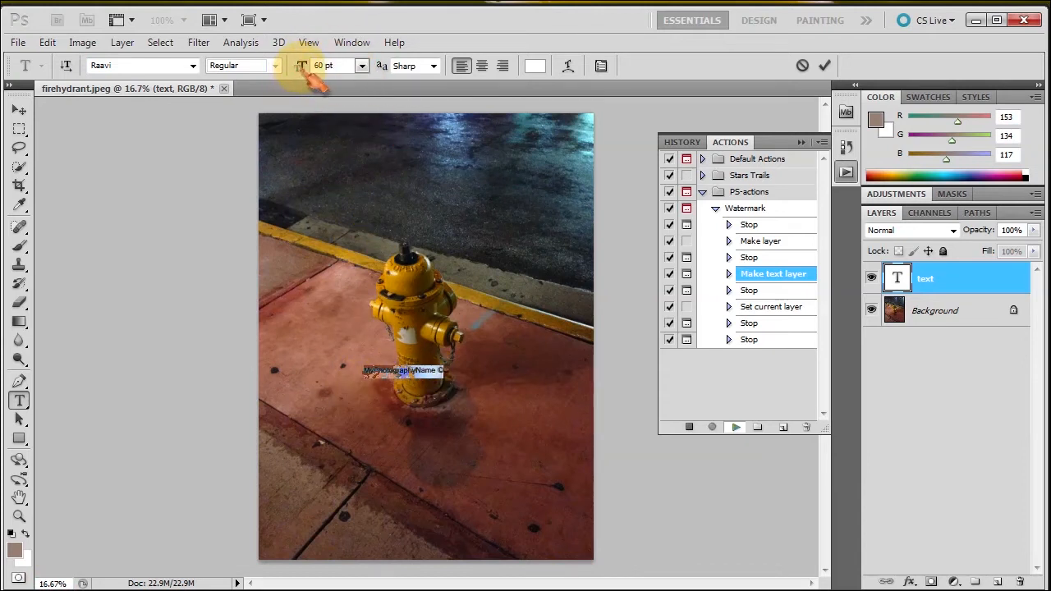
Enlarge the MyPhotographyName © watermark text from 60 pt to 130 pt and commit it.
{"action": "left_click", "coordinate": [361, 66]}
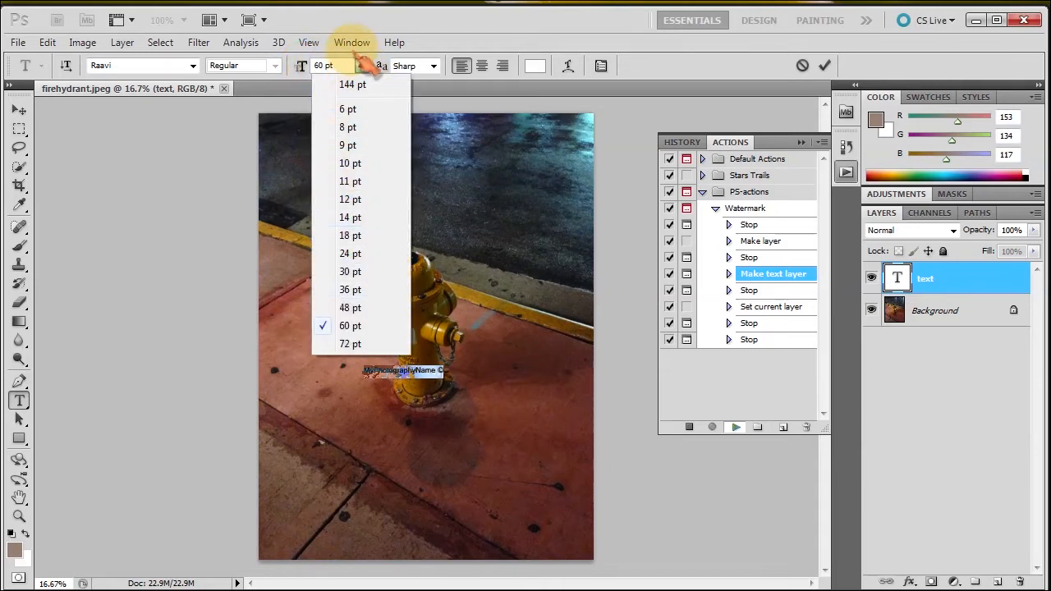
{"action": "left_click", "coordinate": [357, 58]}
{"action": "left_click_drag", "start_coordinate": [317, 74], "coordinate": [319, 76]}
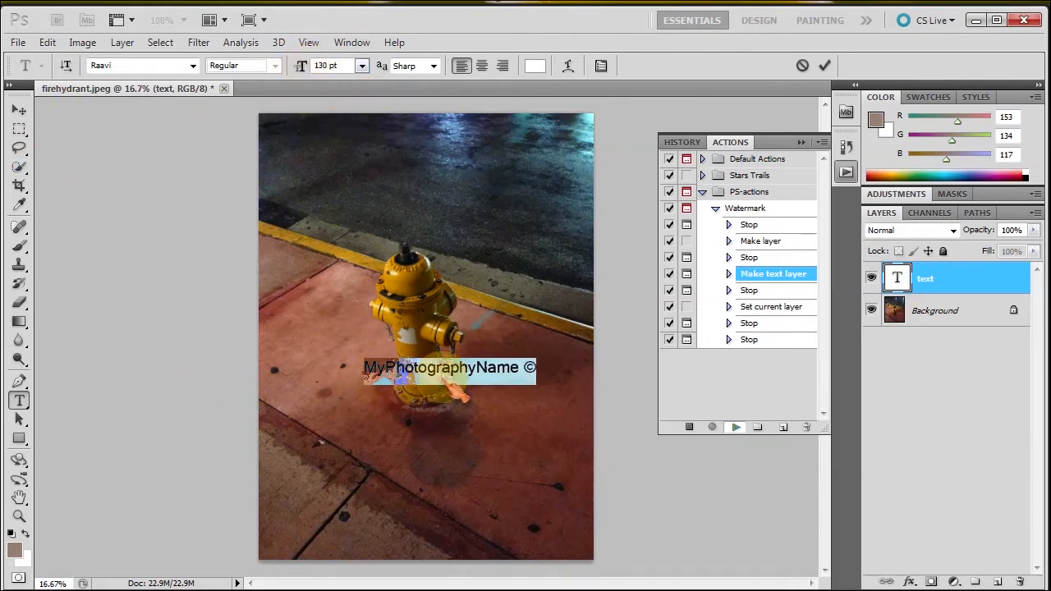
{"action": "left_click", "coordinate": [825, 65]}
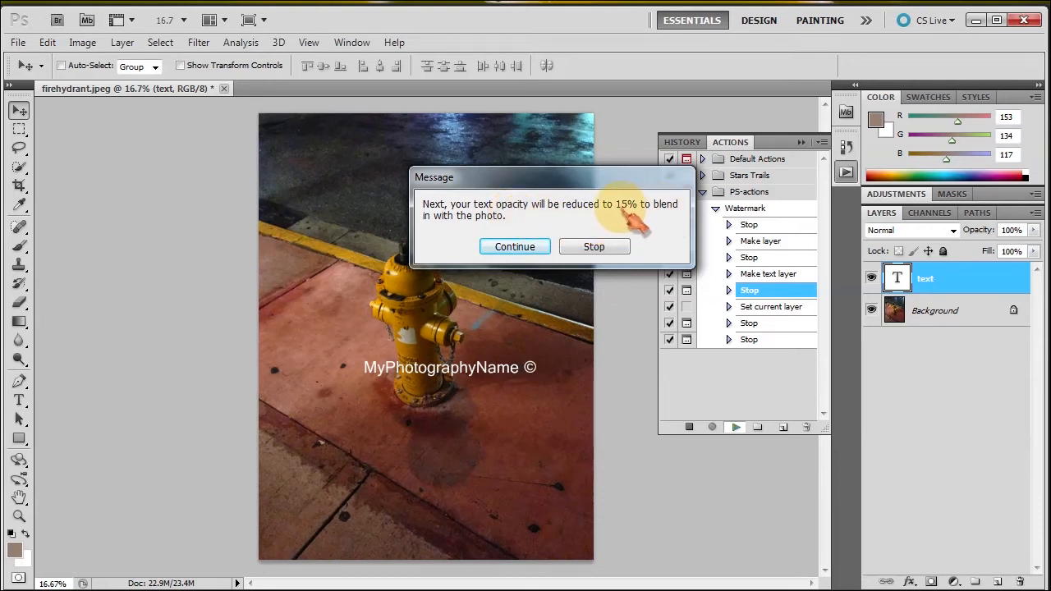
Let the action finish at 15% opacity, then move the watermark slightly lower.
{"action": "left_click", "coordinate": [515, 247]}
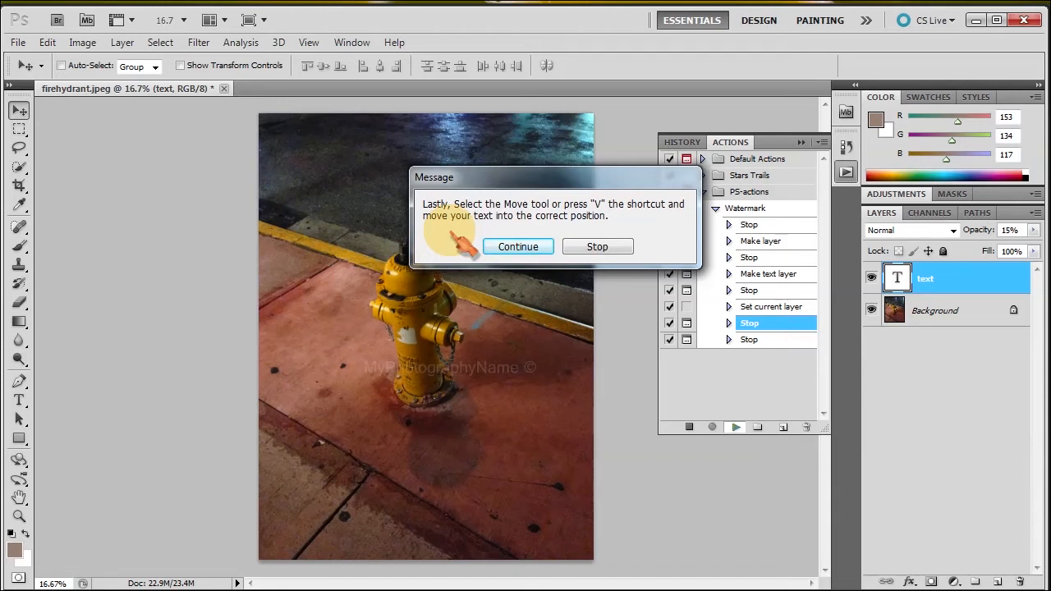
{"action": "left_click", "coordinate": [518, 246]}
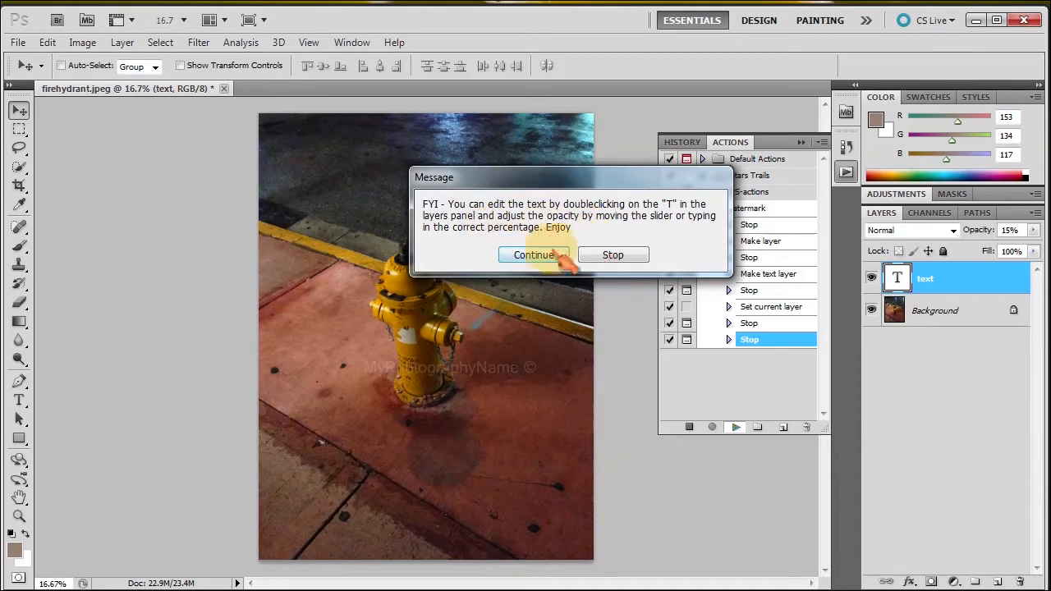
{"action": "left_click", "coordinate": [536, 258]}
{"action": "left_click", "coordinate": [18, 112]}
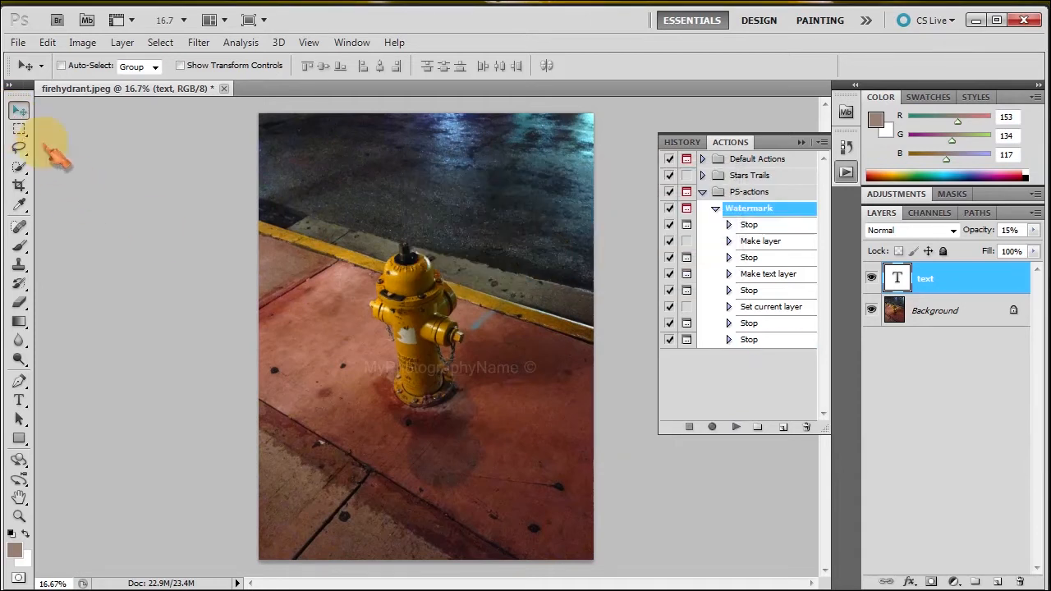
{"action": "left_click_drag", "start_coordinate": [432, 368], "coordinate": [418, 457]}
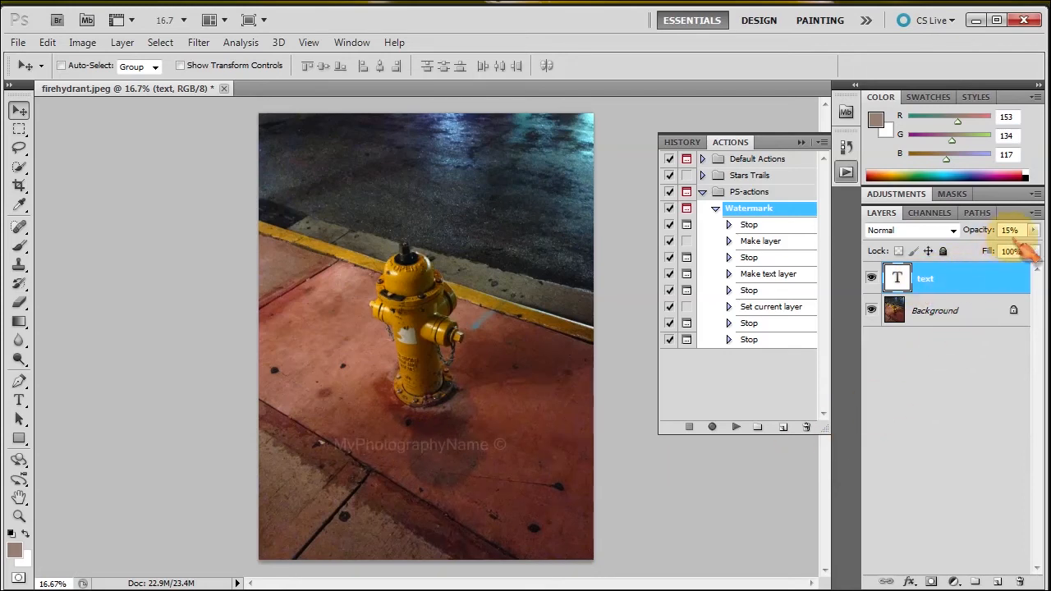
Raise the watermark opacity to about 34%, then collapse the Watermark action and PS-actions set.
{"action": "left_click_drag", "start_coordinate": [977, 234], "coordinate": [1000, 248]}
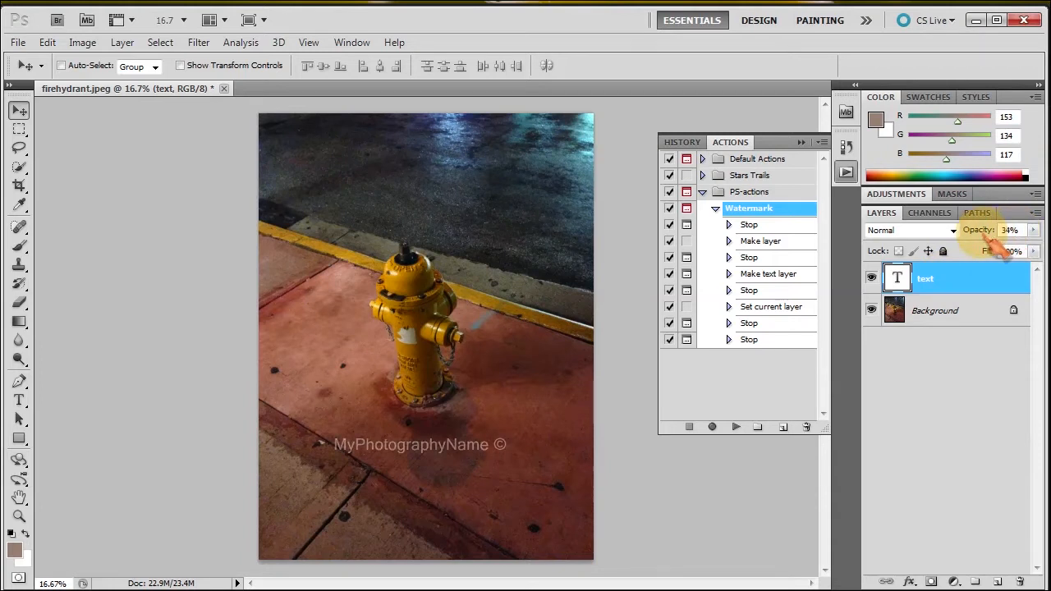
{"action": "double_click", "coordinate": [897, 279]}
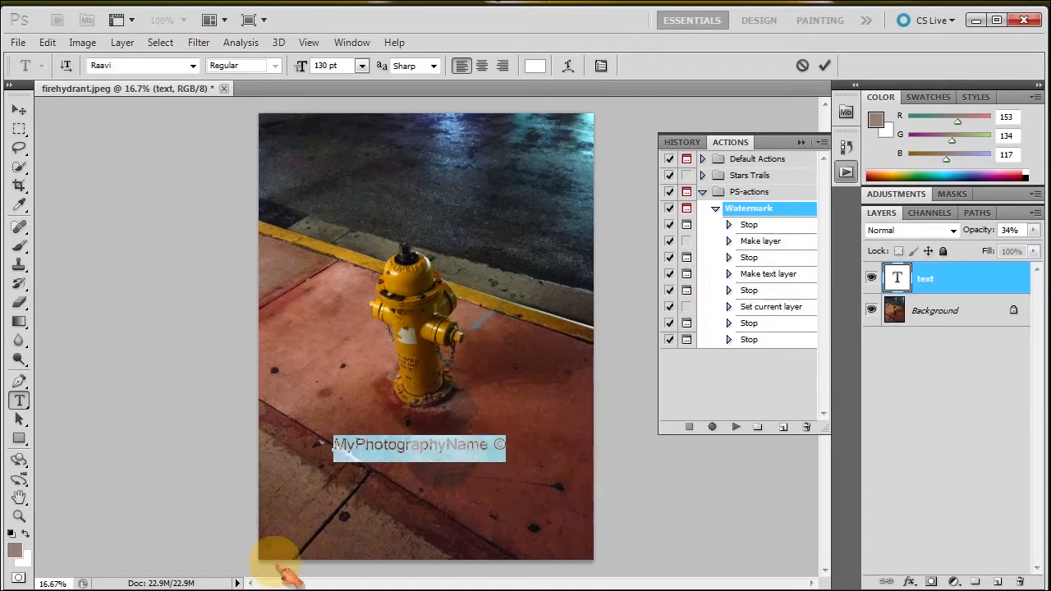
{"action": "left_click", "coordinate": [716, 210]}
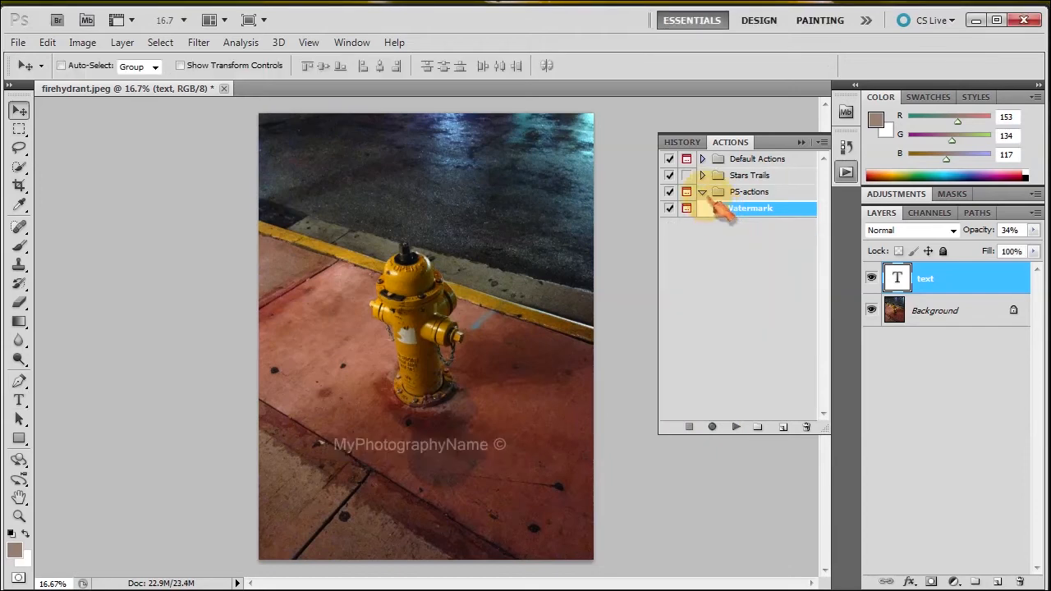
{"action": "left_click", "coordinate": [703, 193]}
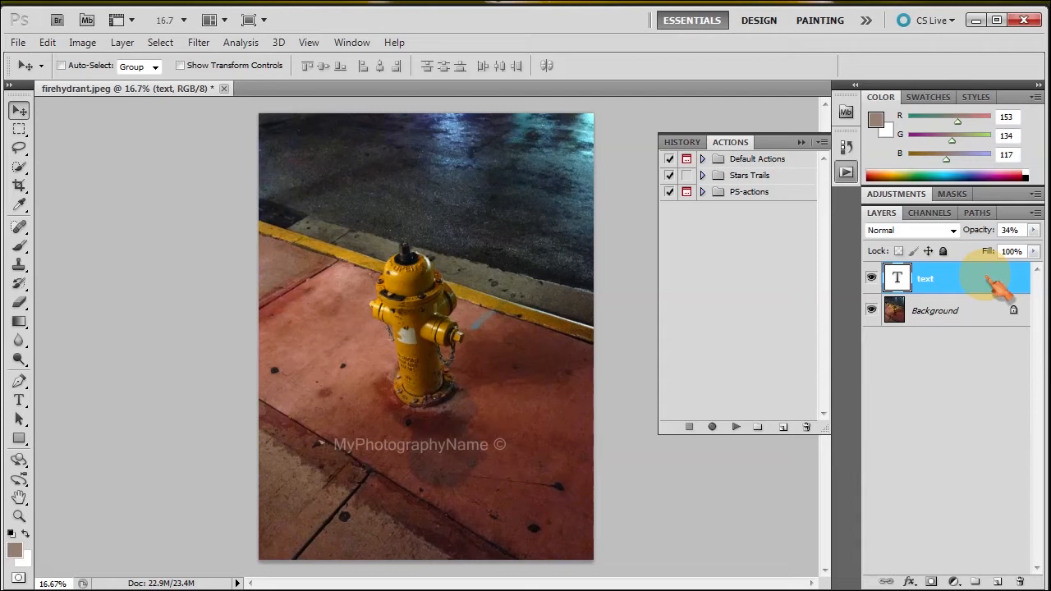
{"action": "mouse_move", "coordinate": [988, 279]}
{"action": "left_mouse_down"}
{"action": "mouse_move", "coordinate": [1020, 580]}
{"action": "mouse_move", "coordinate": [993, 311]}
{"action": "left_mouse_up"}
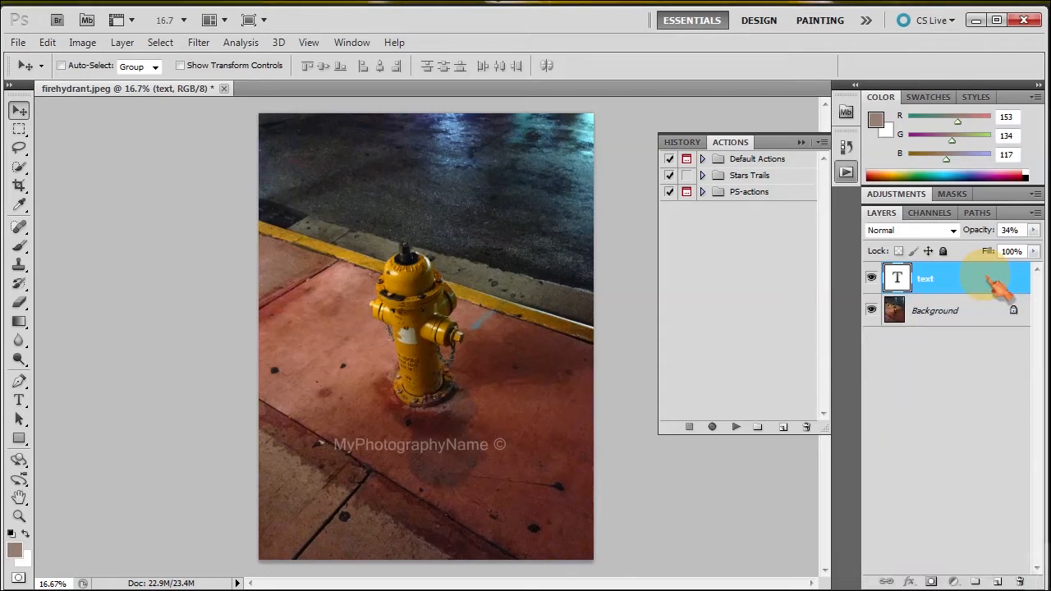
Delete the MyPhotographyName © text layer, confirming with Yes.
{"action": "left_click", "coordinate": [1019, 581]}
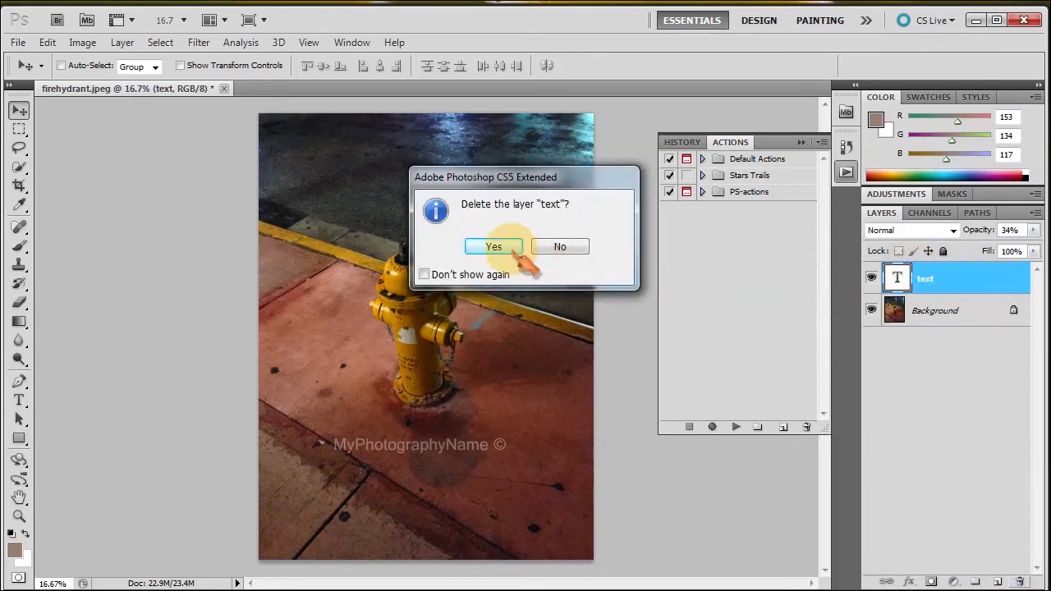
{"action": "left_click", "coordinate": [496, 249]}
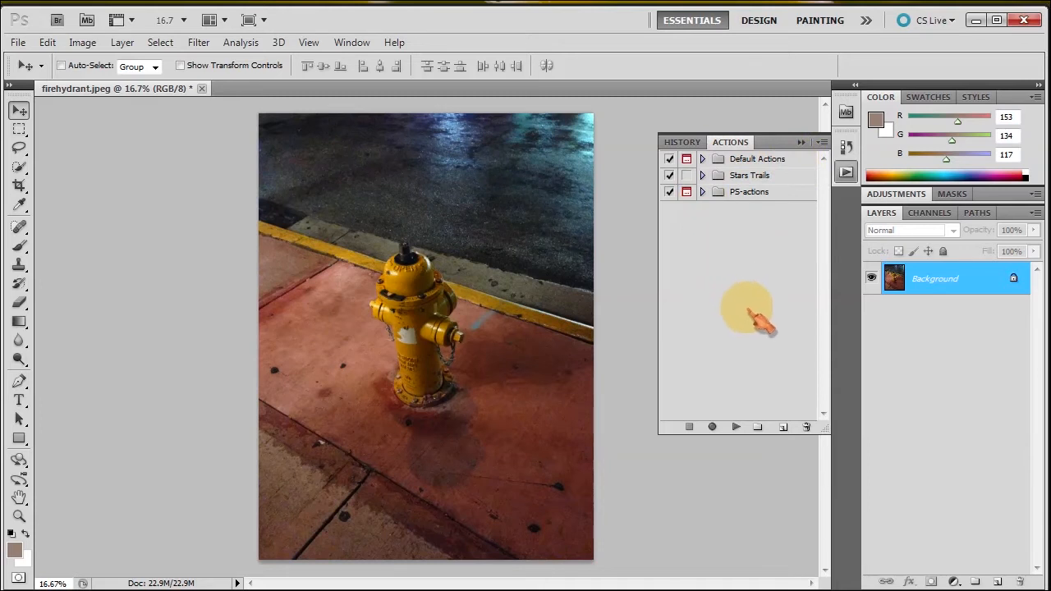
Create an action set named 'Watermark' with a new action 'The Watermark', and start recording.
{"action": "left_click", "coordinate": [757, 427]}
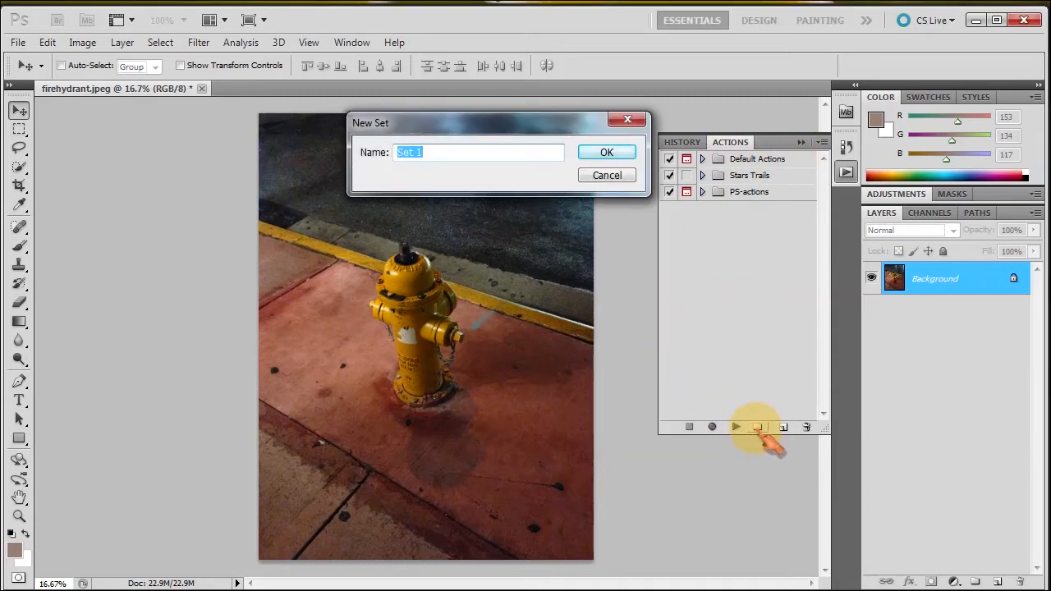
{"action": "type", "text": "Watermark"}
{"action": "left_click", "coordinate": [608, 153]}
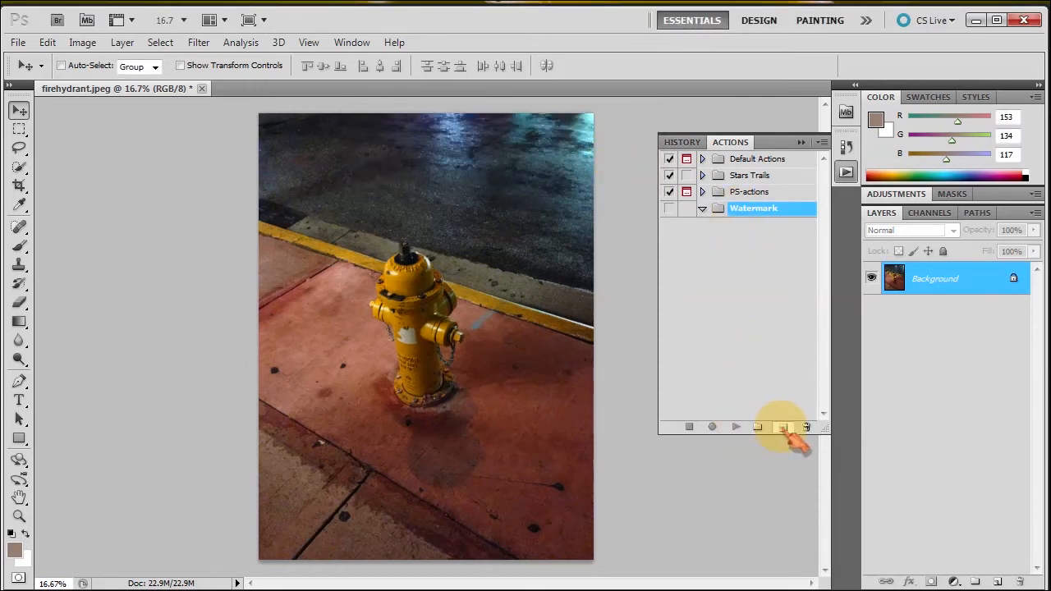
{"action": "left_click", "coordinate": [782, 428]}
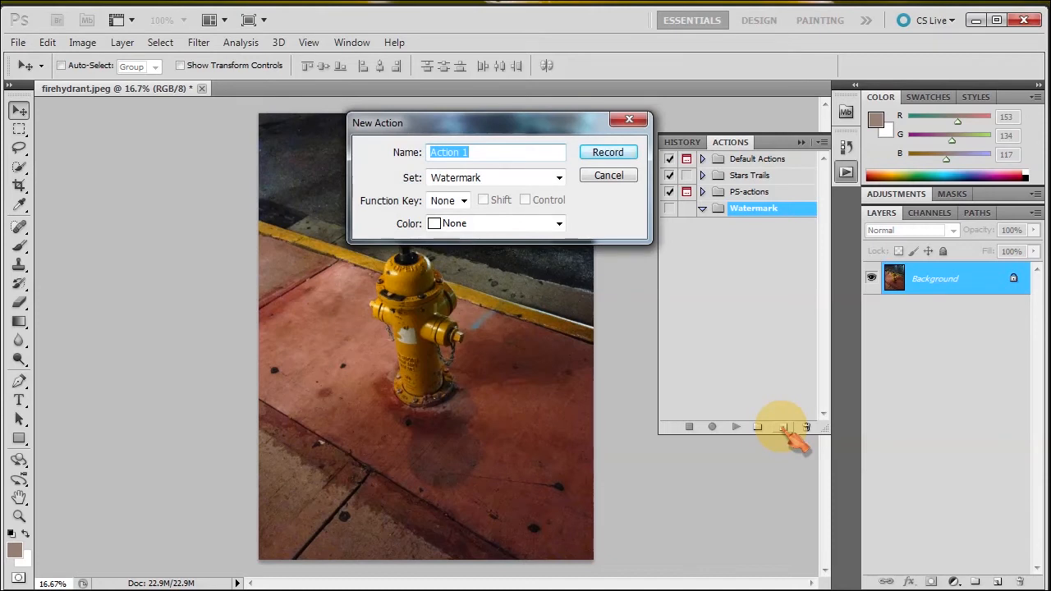
{"action": "type", "text": "The Watermark"}
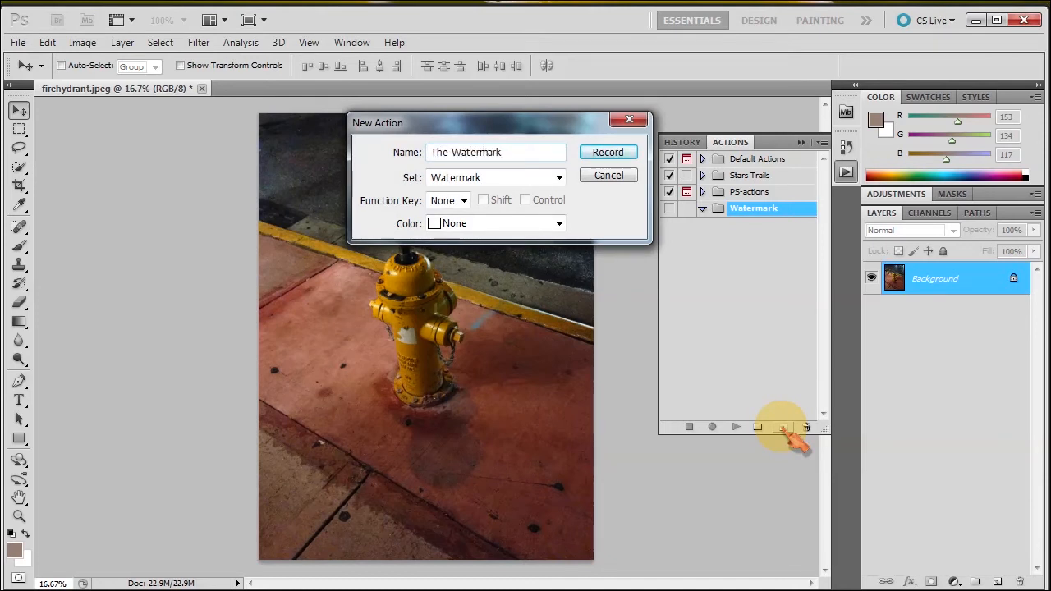
{"action": "left_click", "coordinate": [608, 153]}
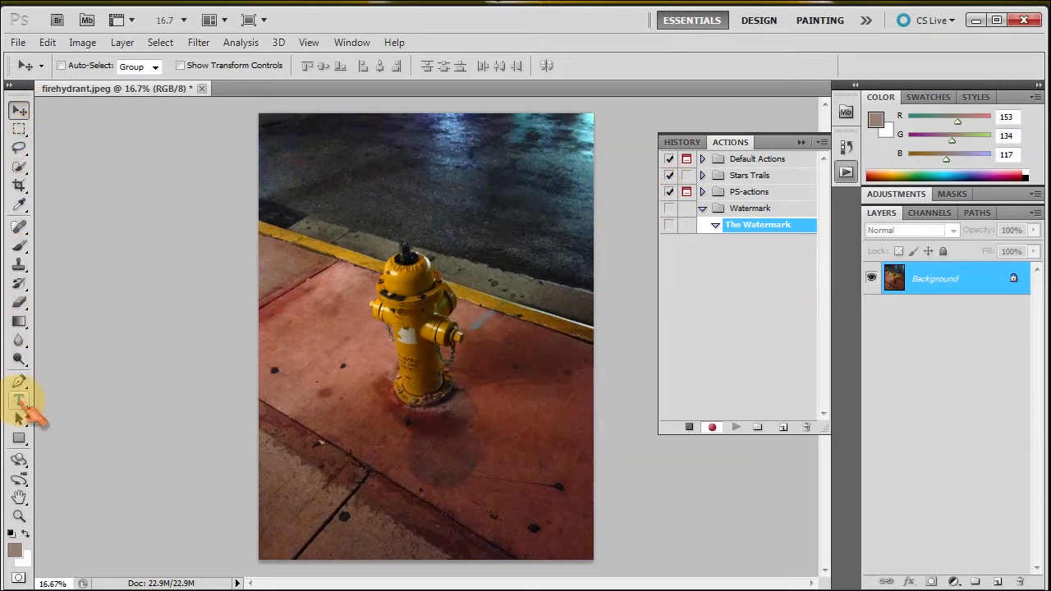
Add a text layer below the hydrant with the photographer's name followed by ©.
{"action": "left_click", "coordinate": [19, 401]}
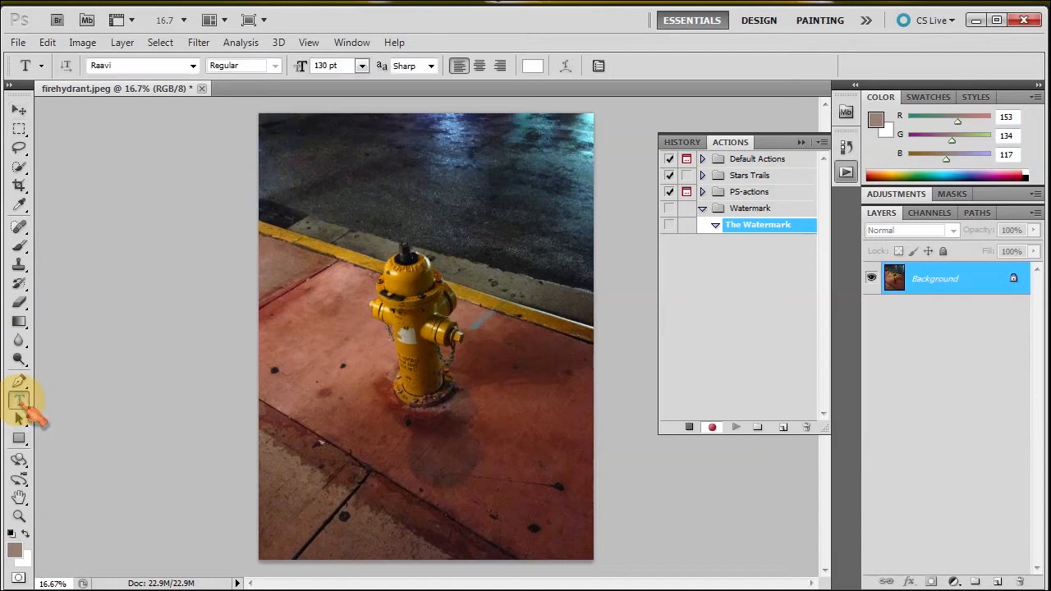
{"action": "left_click", "coordinate": [345, 445]}
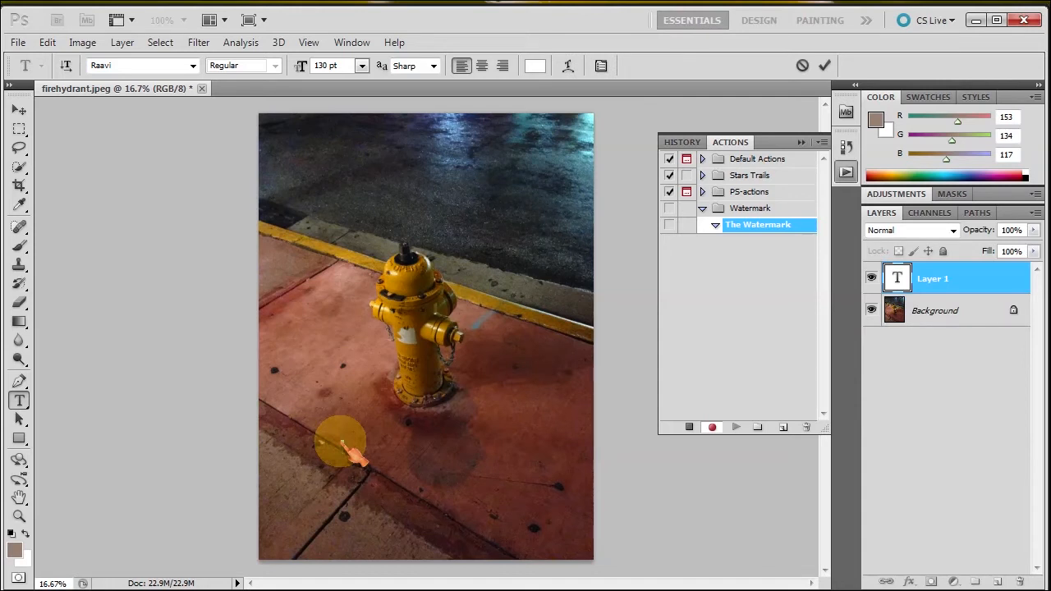
{"action": "type", "text": "Chris Phot"}
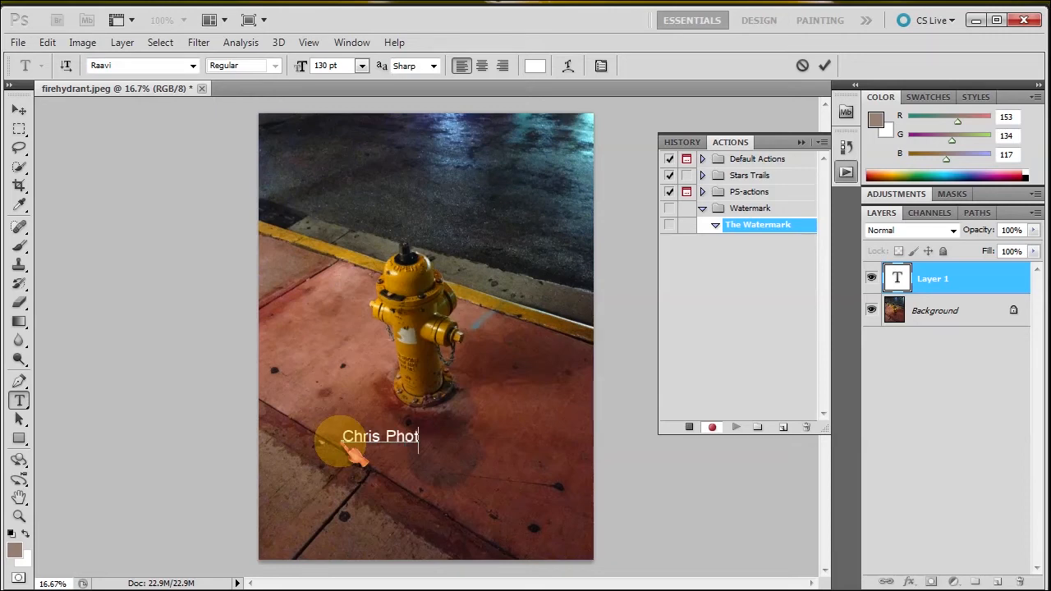
{"action": "type", "text": "ography"}
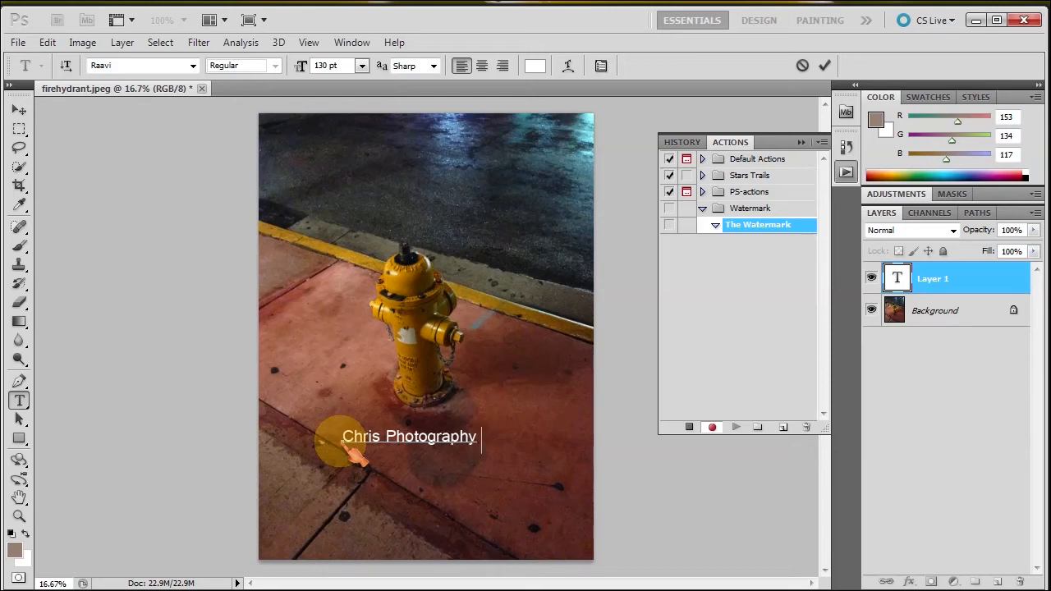
{"action": "type", "text": "©"}
{"action": "left_click", "coordinate": [826, 66]}
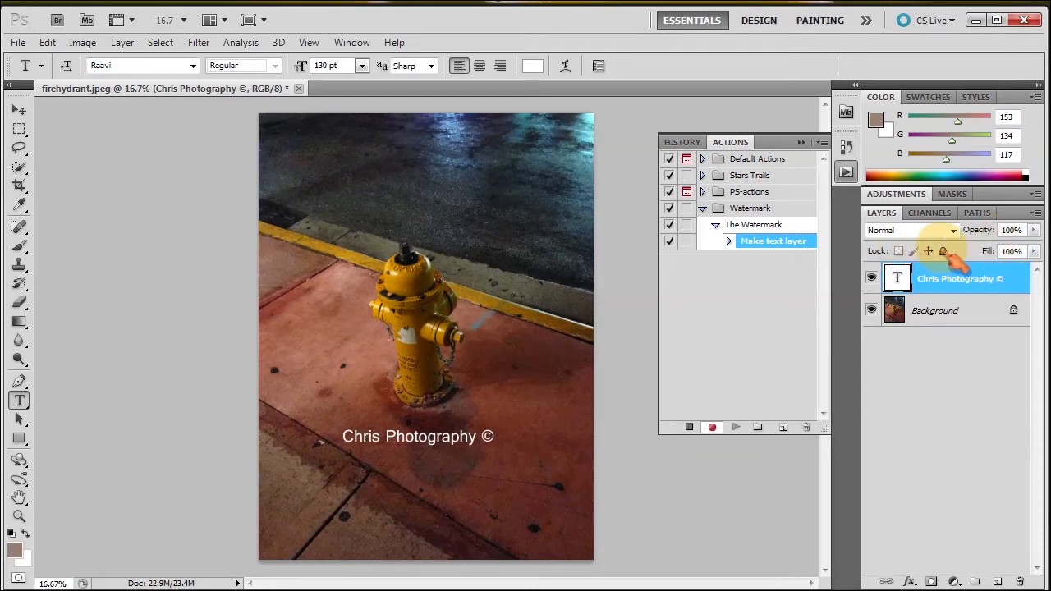
Fade the watermark text layer to 15% opacity, then stop recording The Watermark.
{"action": "left_click_drag", "start_coordinate": [996, 234], "coordinate": [999, 238]}
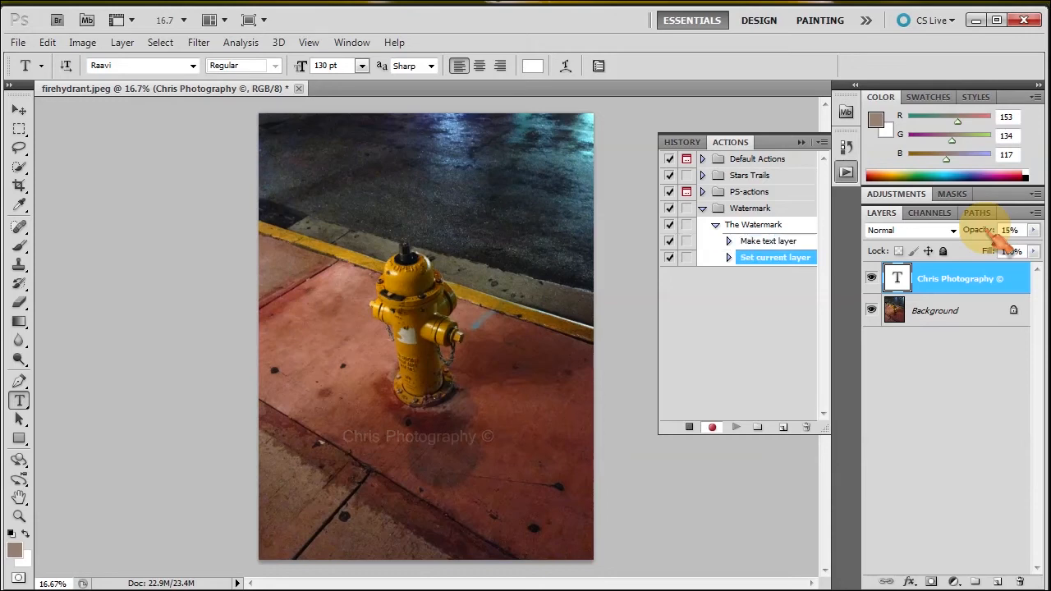
{"action": "left_click", "coordinate": [752, 263]}
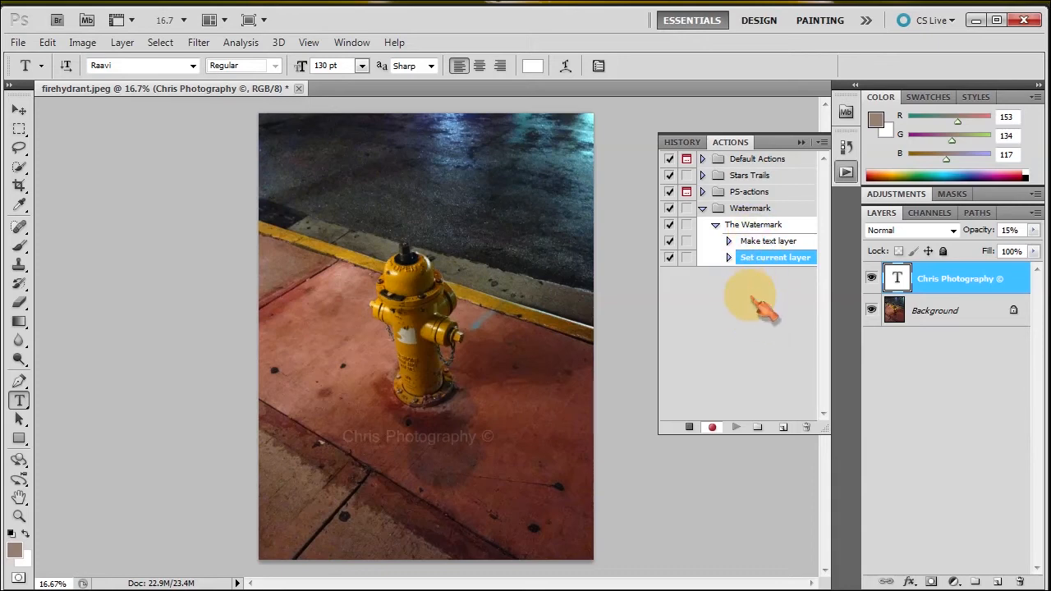
{"action": "left_click", "coordinate": [690, 428]}
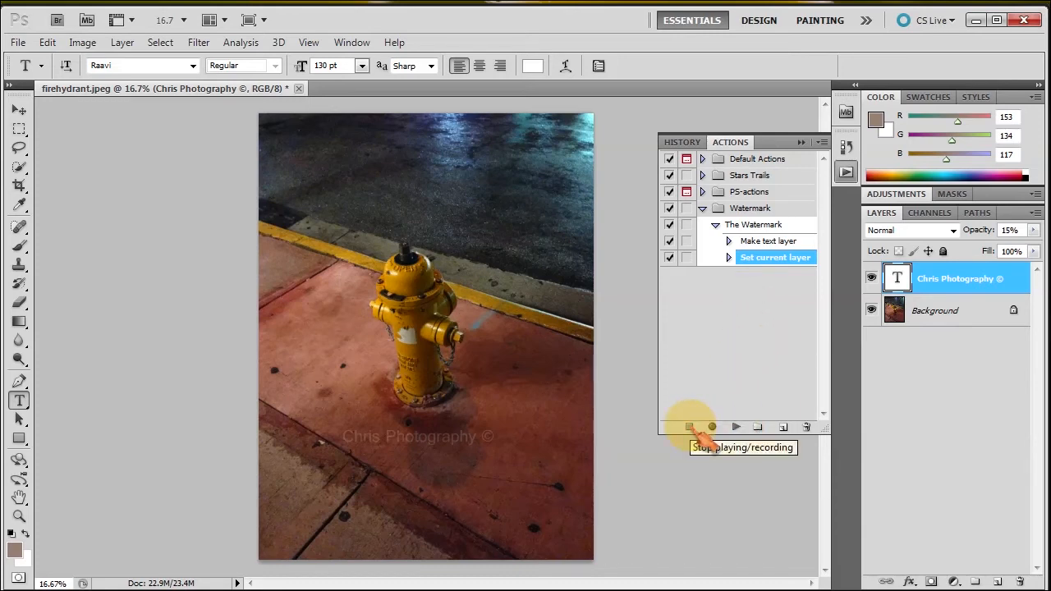
Nudge the watermark down and right, cancel a text edit, and drag the layer to the trash.
{"action": "left_click", "coordinate": [20, 110]}
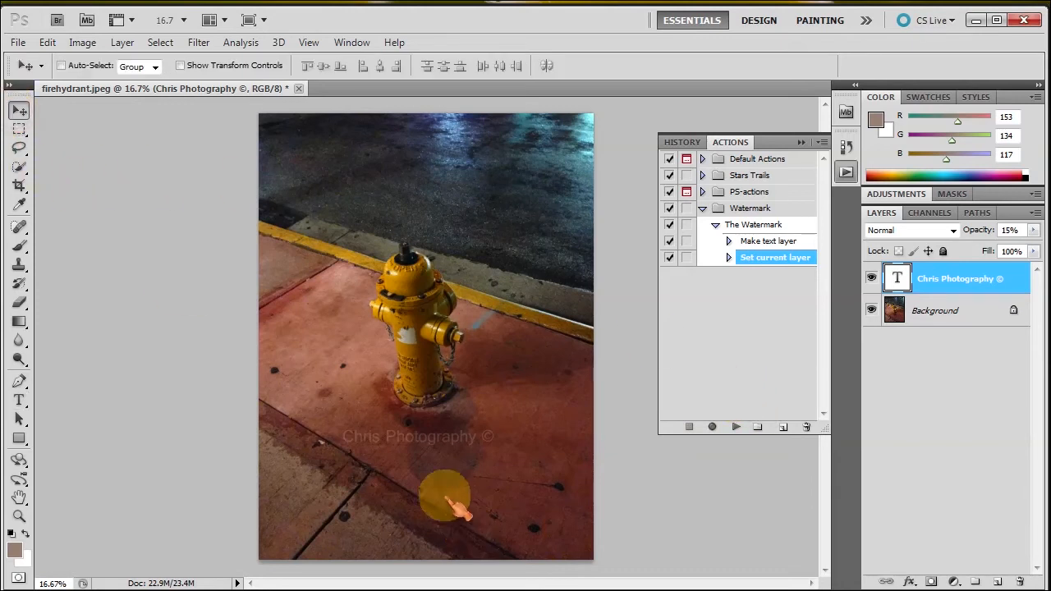
{"action": "left_click_drag", "start_coordinate": [417, 446], "coordinate": [453, 458]}
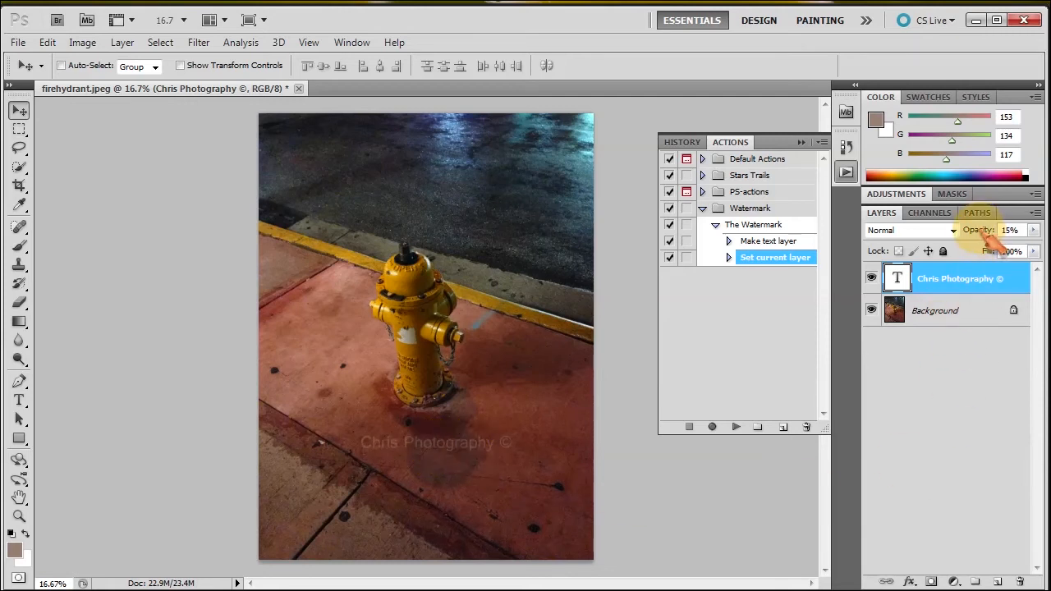
{"action": "double_click", "coordinate": [898, 280]}
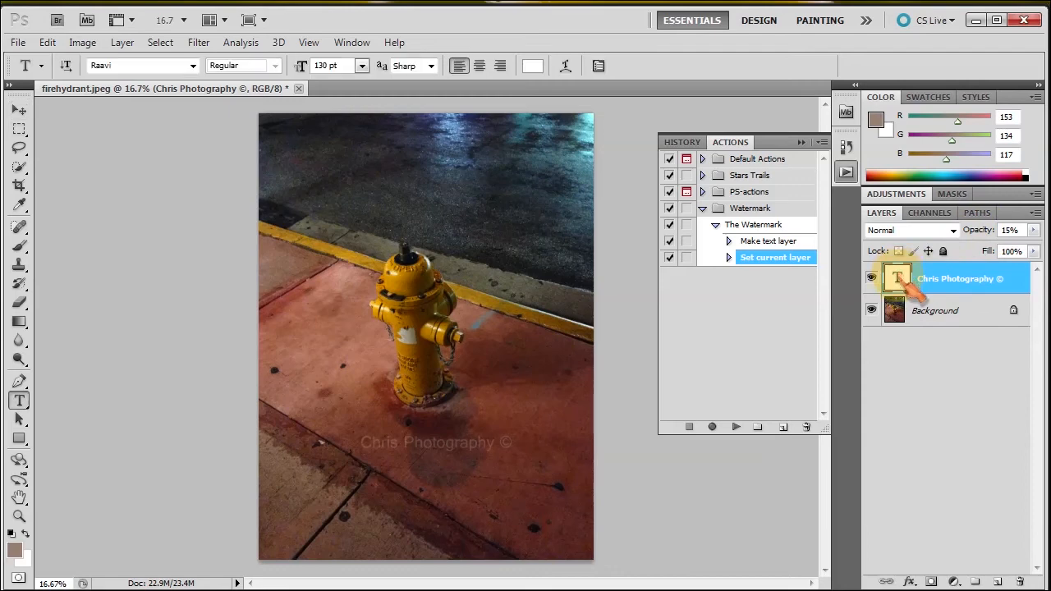
{"action": "left_click", "coordinate": [438, 451]}
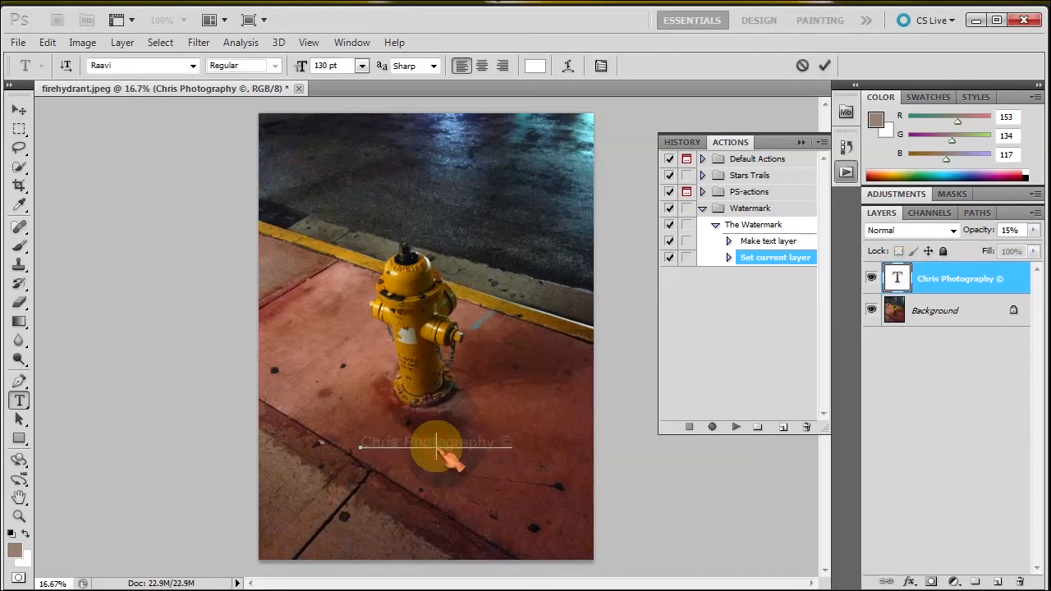
{"action": "left_click", "coordinate": [803, 69]}
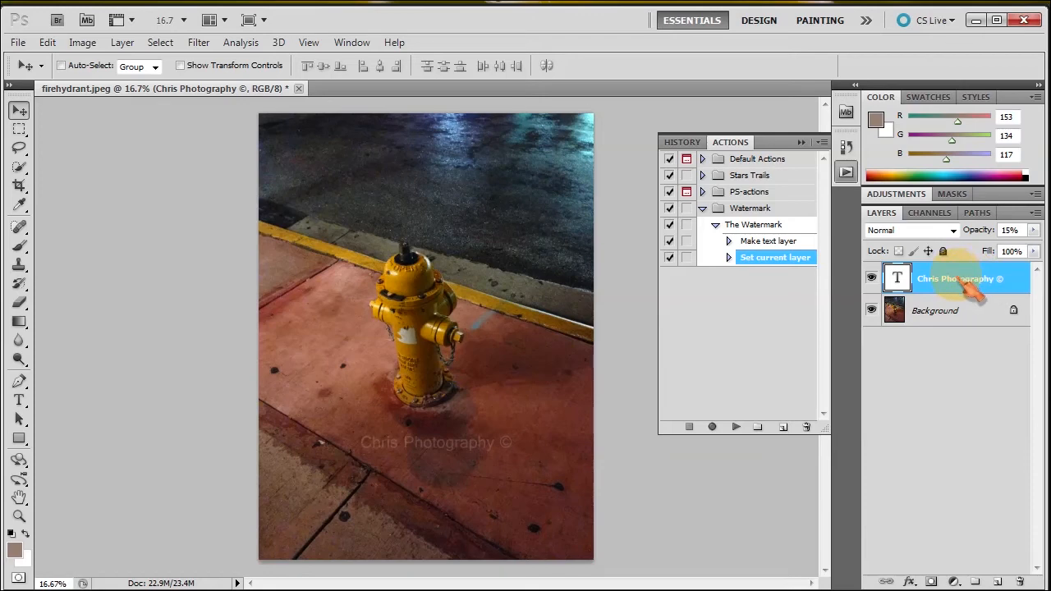
{"action": "left_click_drag", "start_coordinate": [1017, 277], "coordinate": [1020, 582]}
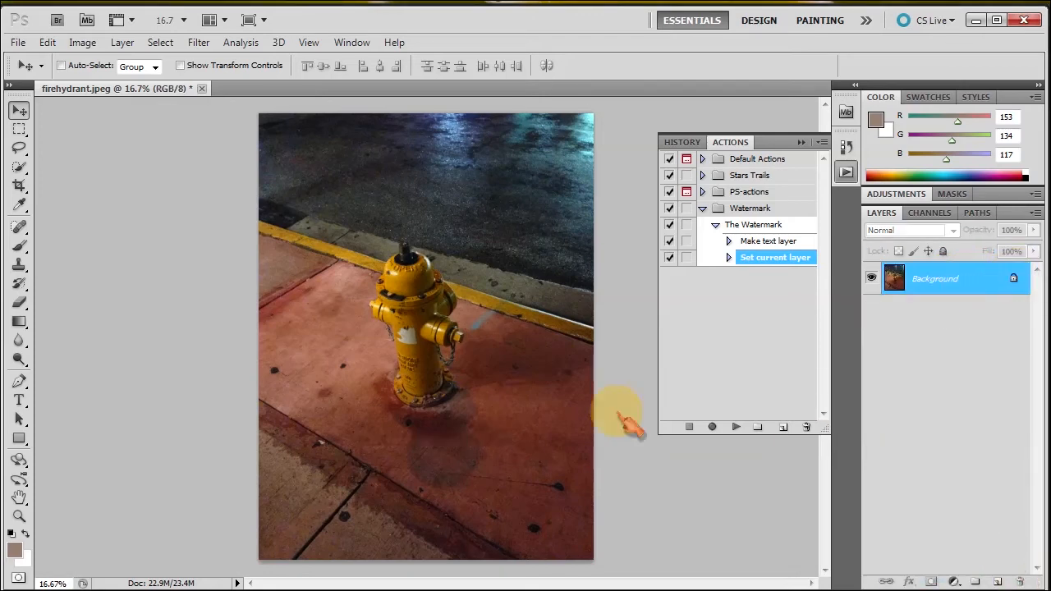
Play The Watermark action to add the 15%-opacity MyPhotographyName © watermark over the hydrant.
{"action": "left_click", "coordinate": [759, 226]}
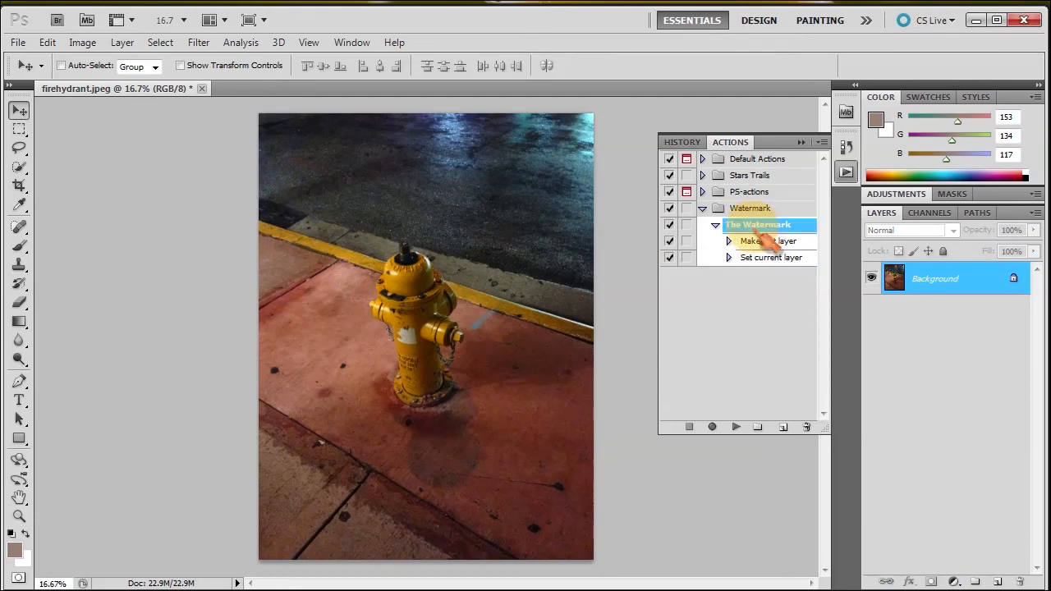
{"action": "left_click", "coordinate": [736, 427]}
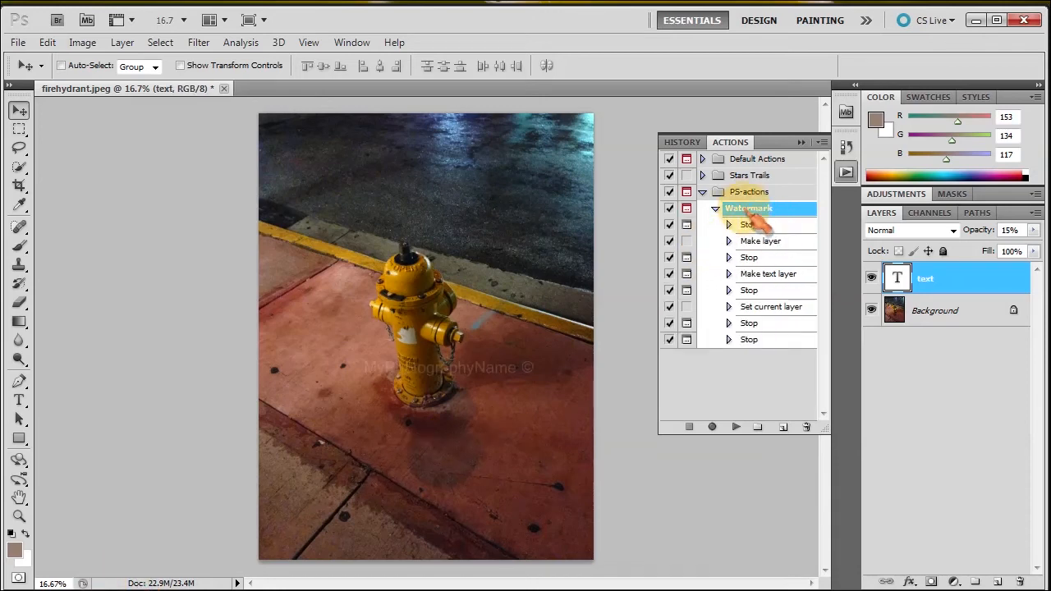
{"action": "left_click", "coordinate": [754, 225]}
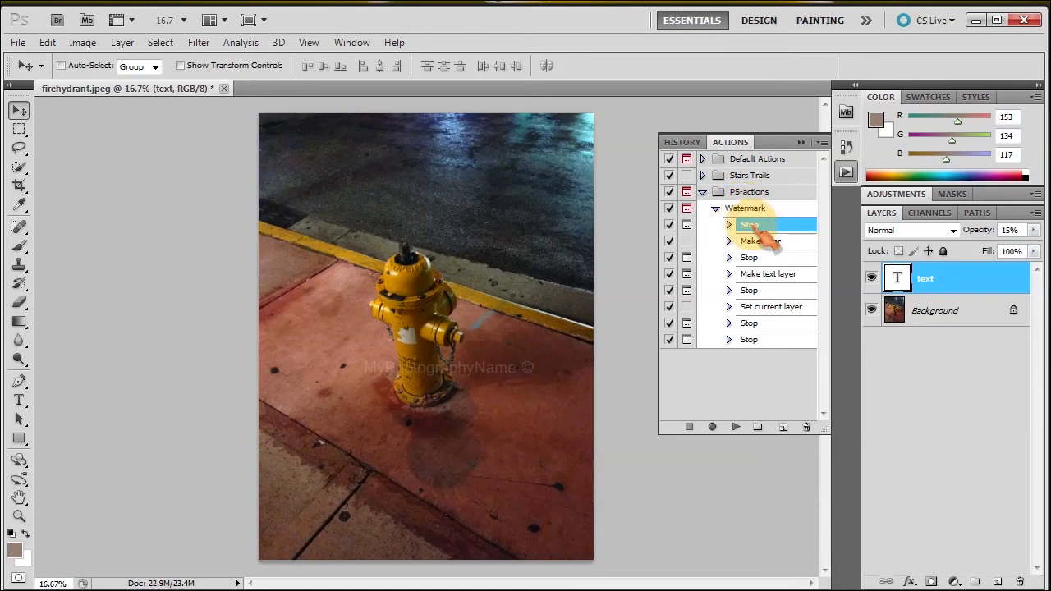
{"action": "left_click", "coordinate": [766, 241]}
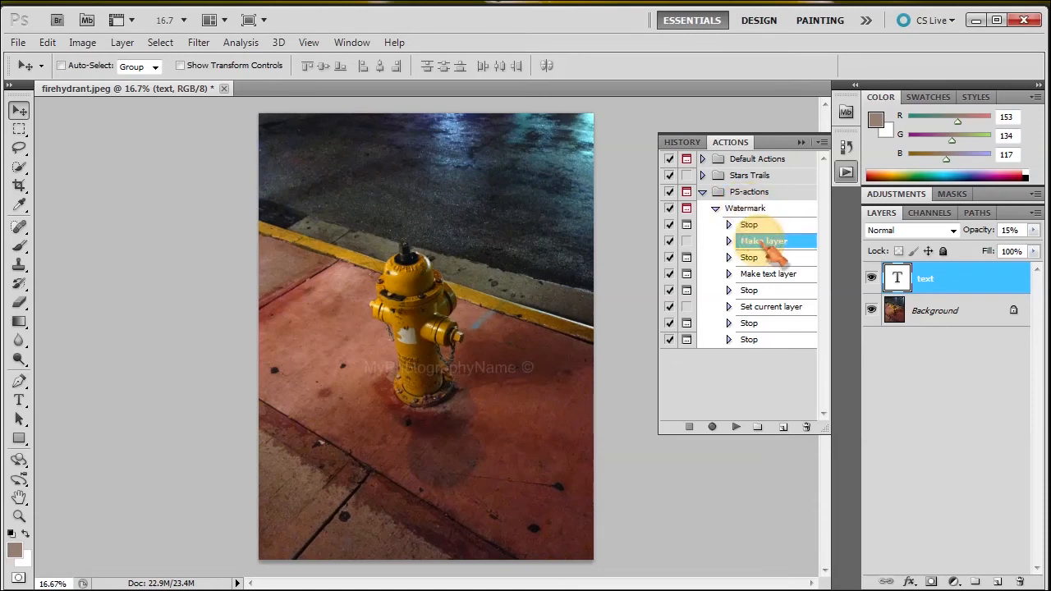
{"action": "left_click", "coordinate": [823, 143]}
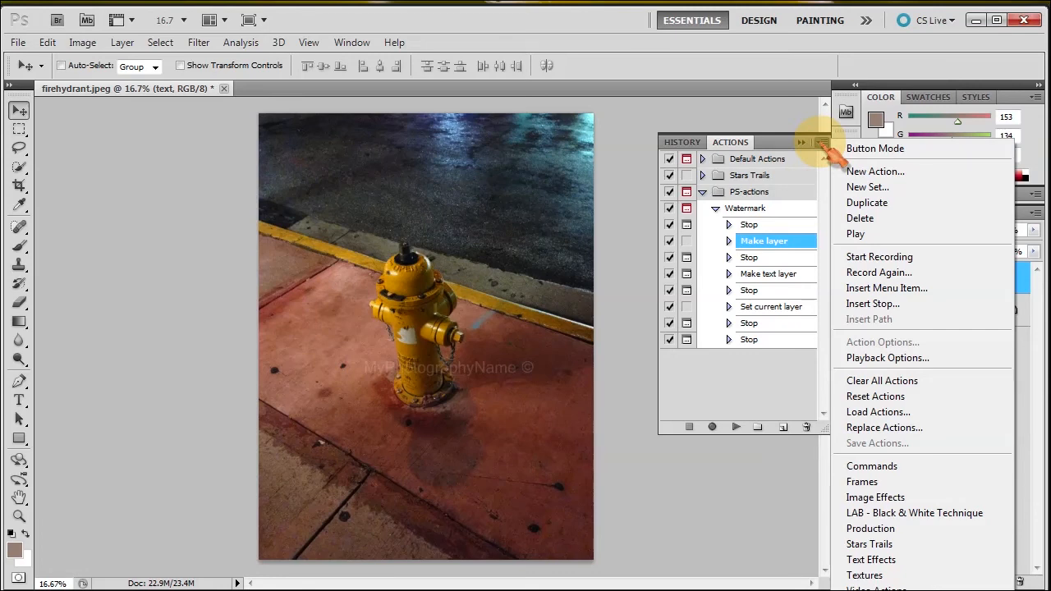
{"action": "left_click", "coordinate": [871, 304]}
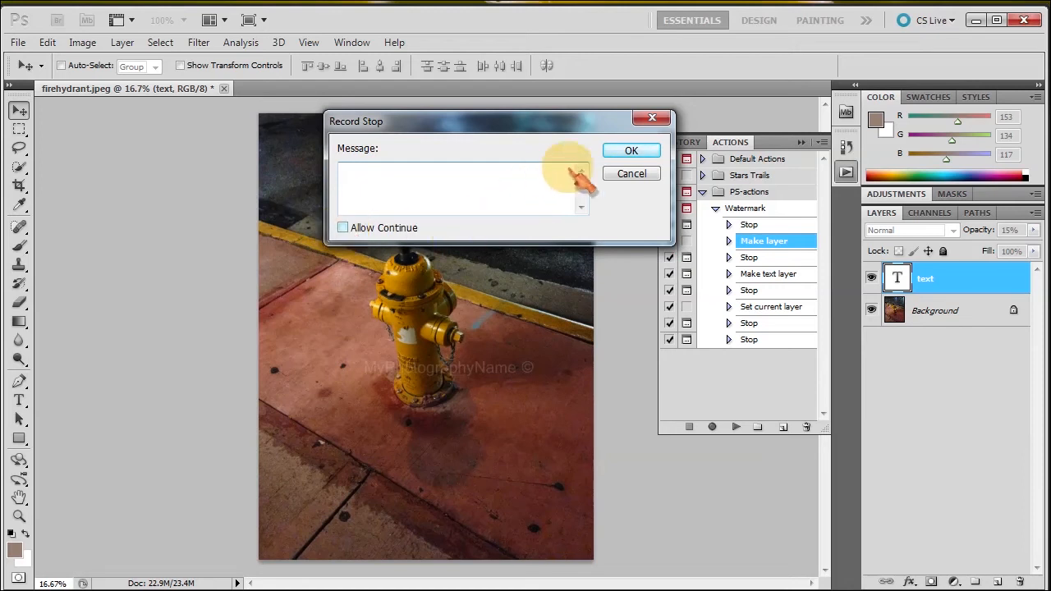
{"action": "left_click", "coordinate": [633, 174]}
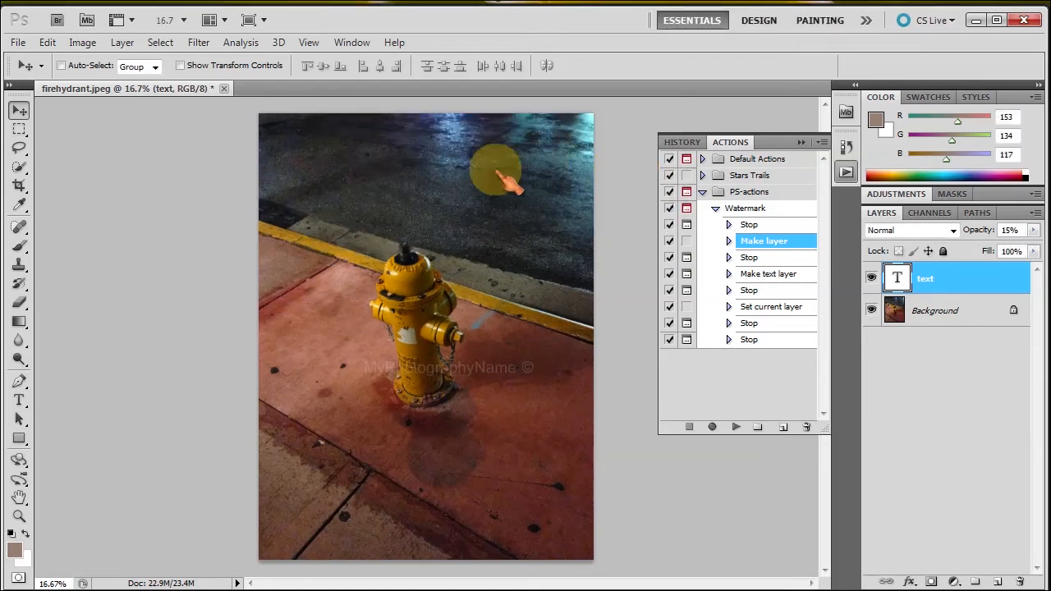
Save the PS-actions set as PS-actions.atn in the Photoshop CS5 Presets > Actions folder.
{"action": "left_click", "coordinate": [754, 194]}
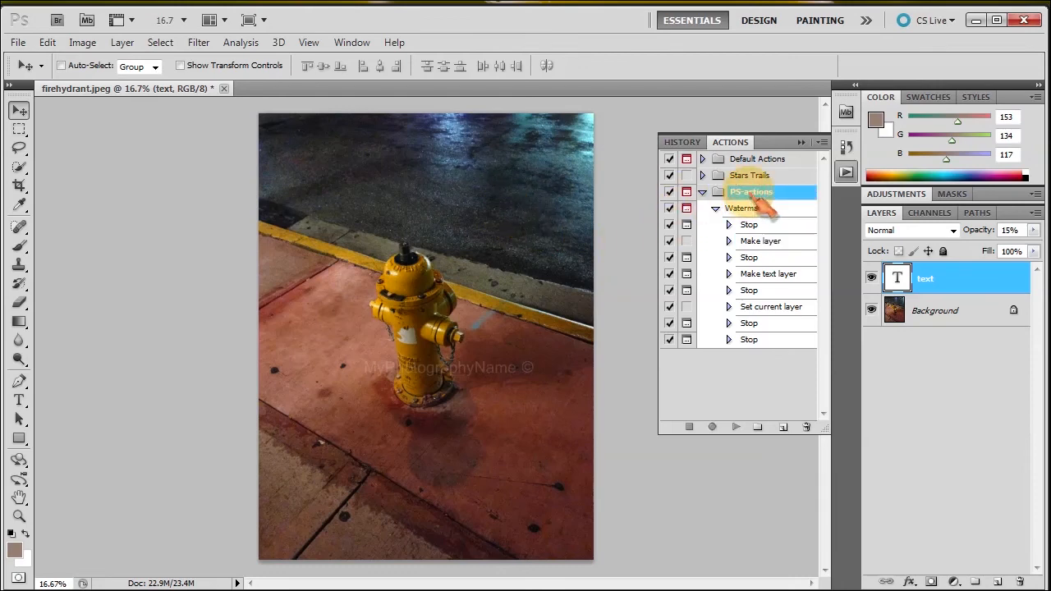
{"action": "left_click", "coordinate": [822, 143]}
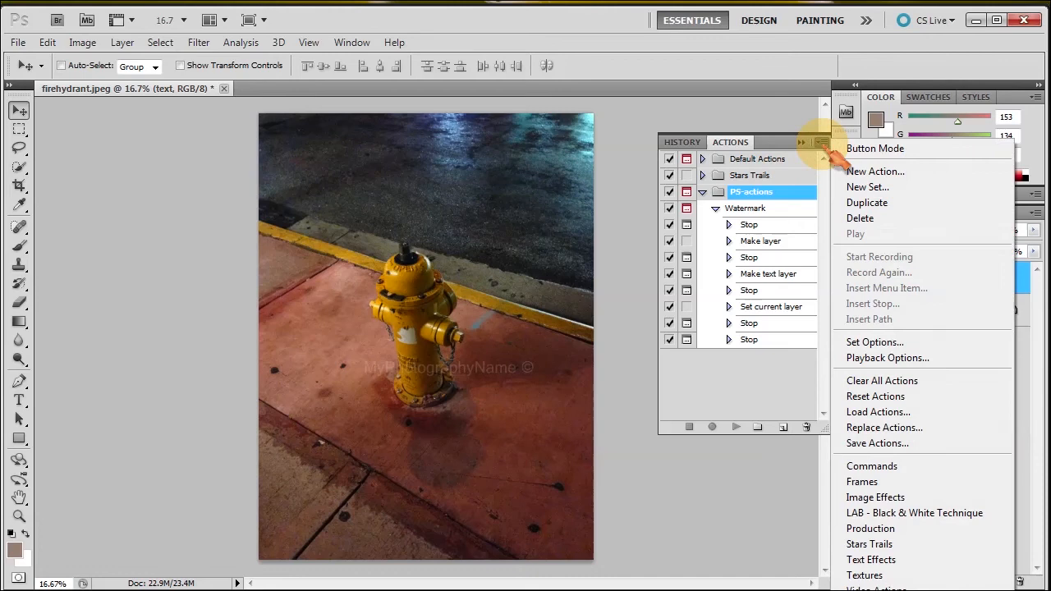
{"action": "left_click", "coordinate": [739, 201]}
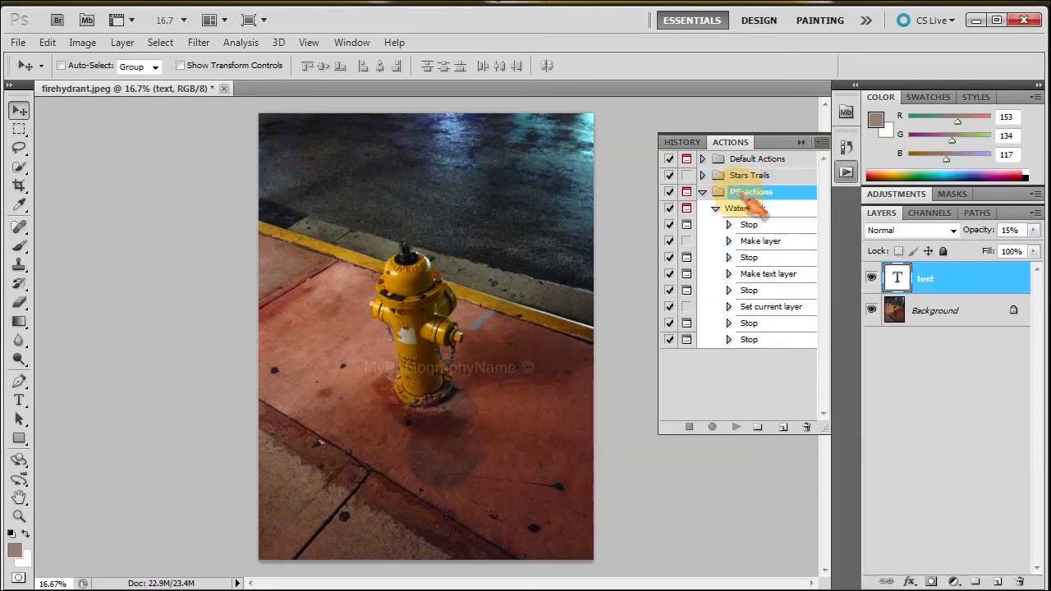
{"action": "left_click", "coordinate": [821, 143]}
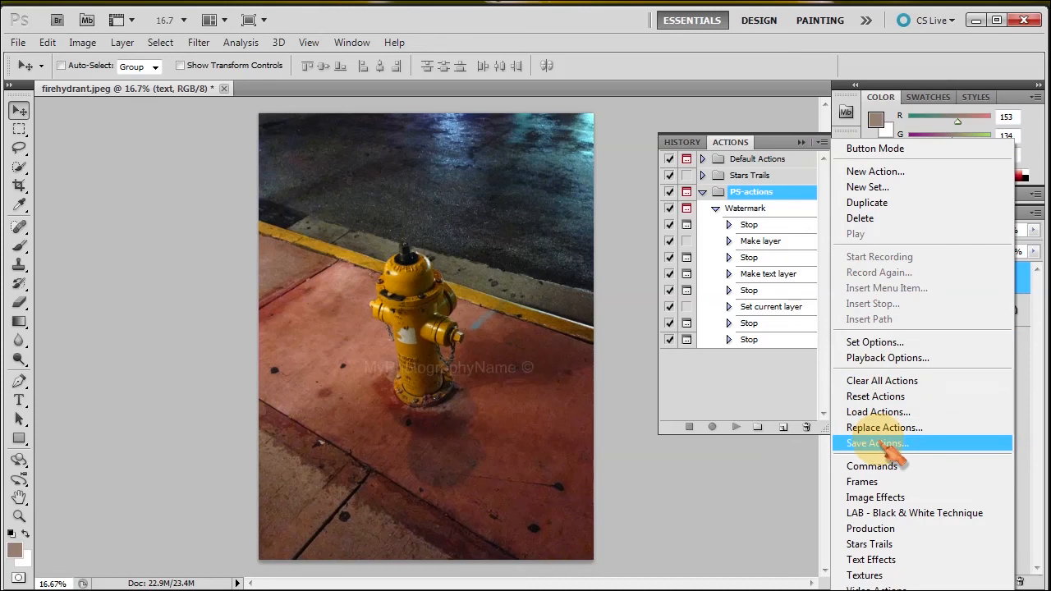
{"action": "left_click", "coordinate": [887, 446]}
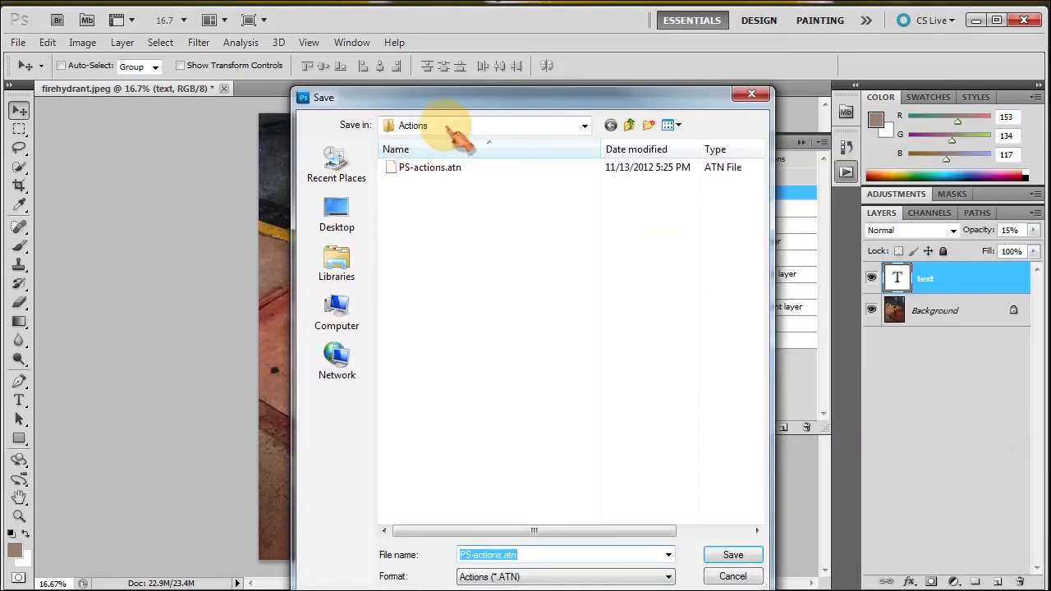
{"action": "left_click", "coordinate": [584, 125]}
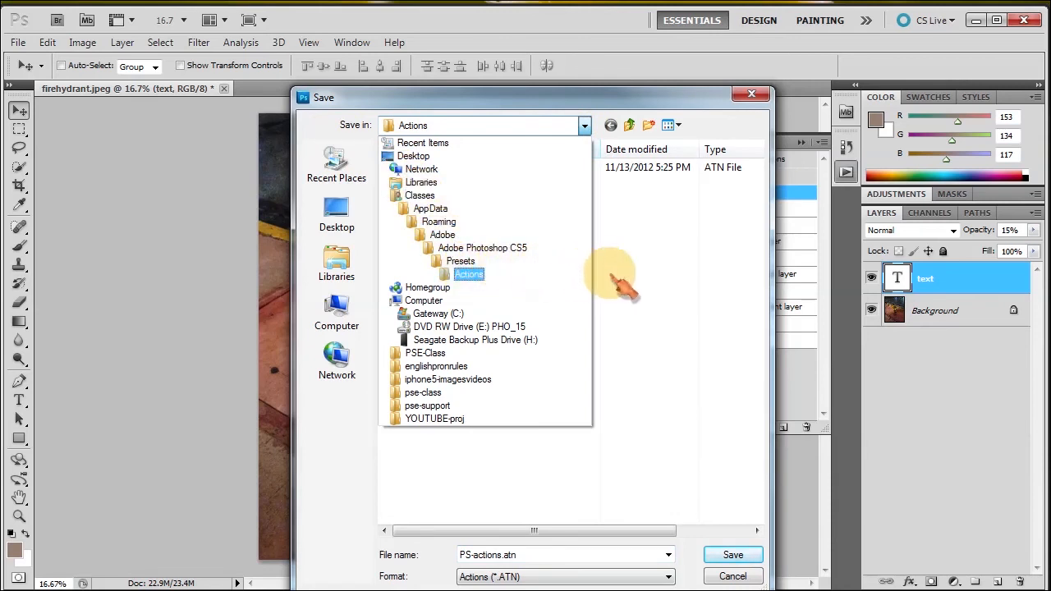
{"action": "left_click", "coordinate": [649, 272]}
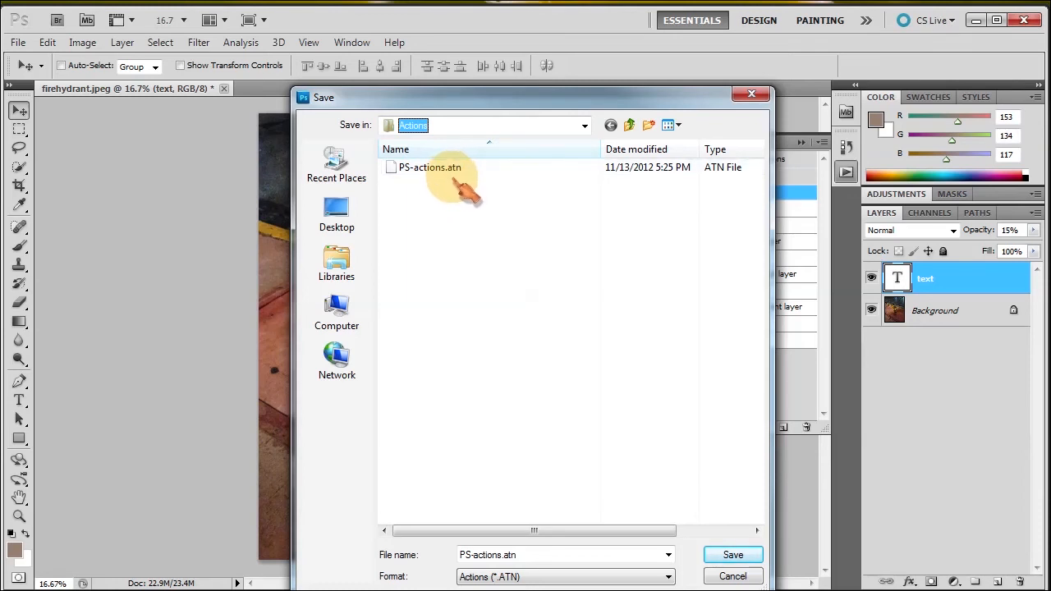
{"action": "left_click", "coordinate": [733, 555]}
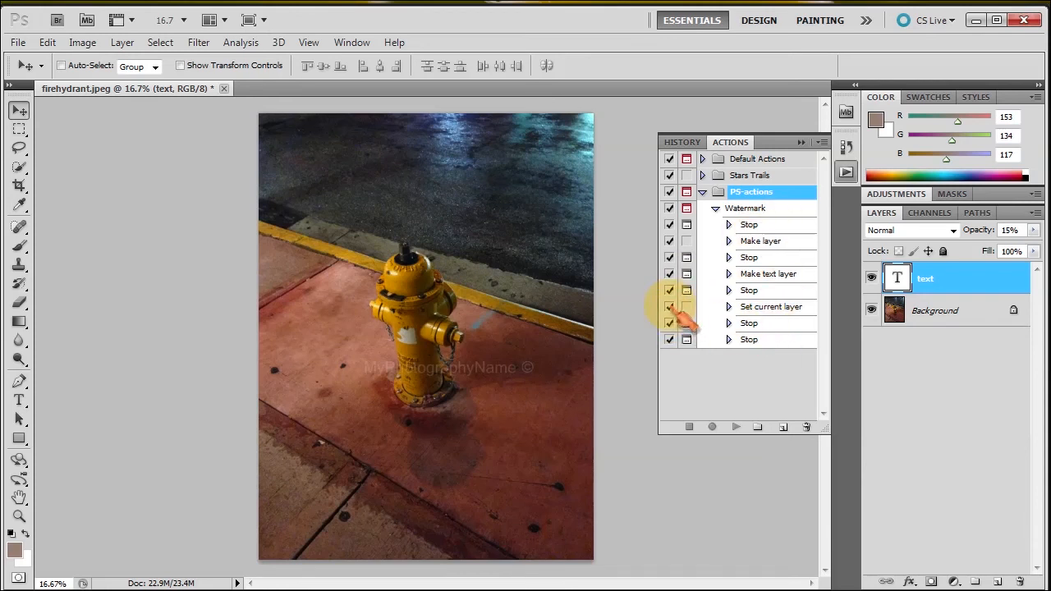
Test-play the Watermark action from its first Stop and continue past its new-text-layer message.
{"action": "left_click", "coordinate": [751, 225]}
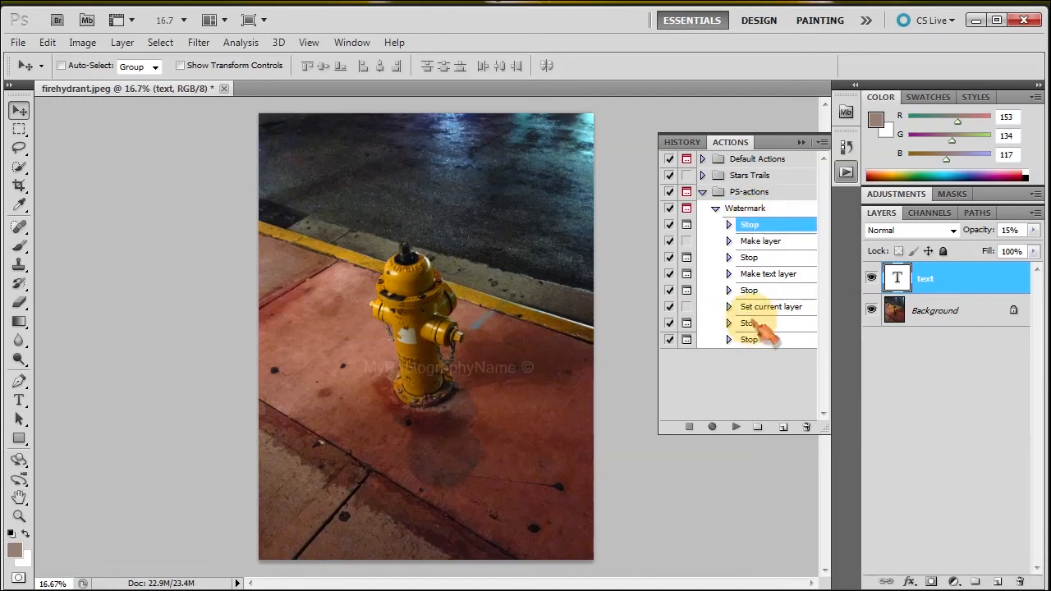
{"action": "left_click", "coordinate": [736, 428]}
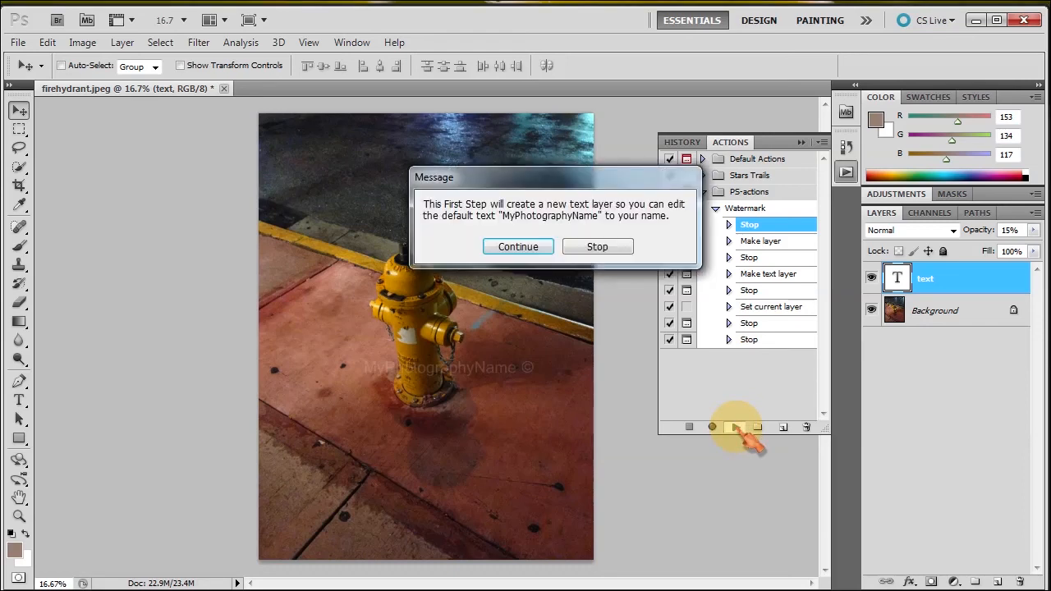
{"action": "left_click", "coordinate": [518, 247]}
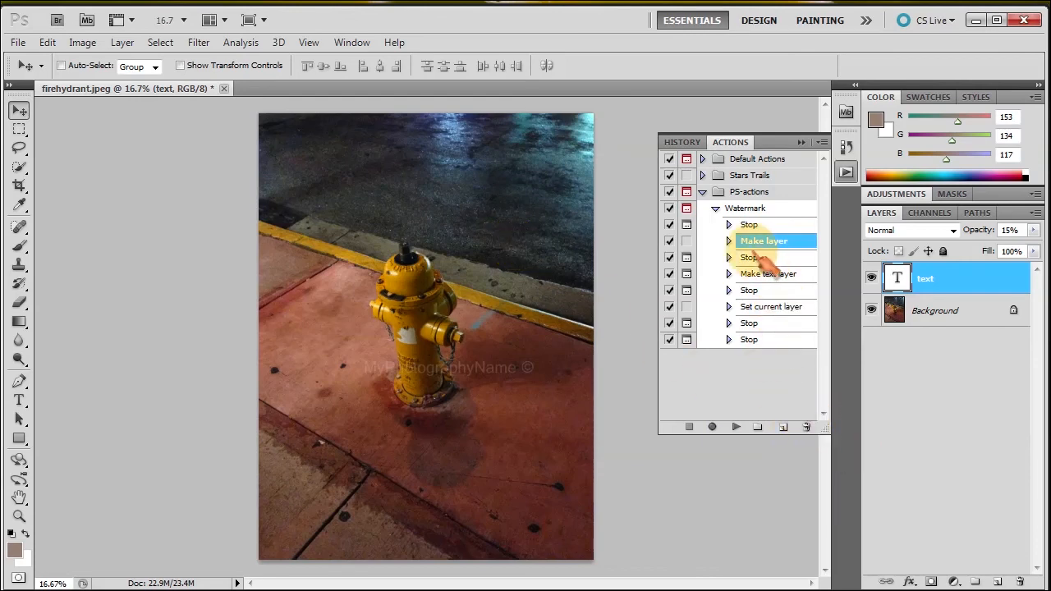
Rearrange the Watermark action's Stop steps and select the third-step Stop.
{"action": "left_click_drag", "start_coordinate": [755, 260], "coordinate": [755, 225]}
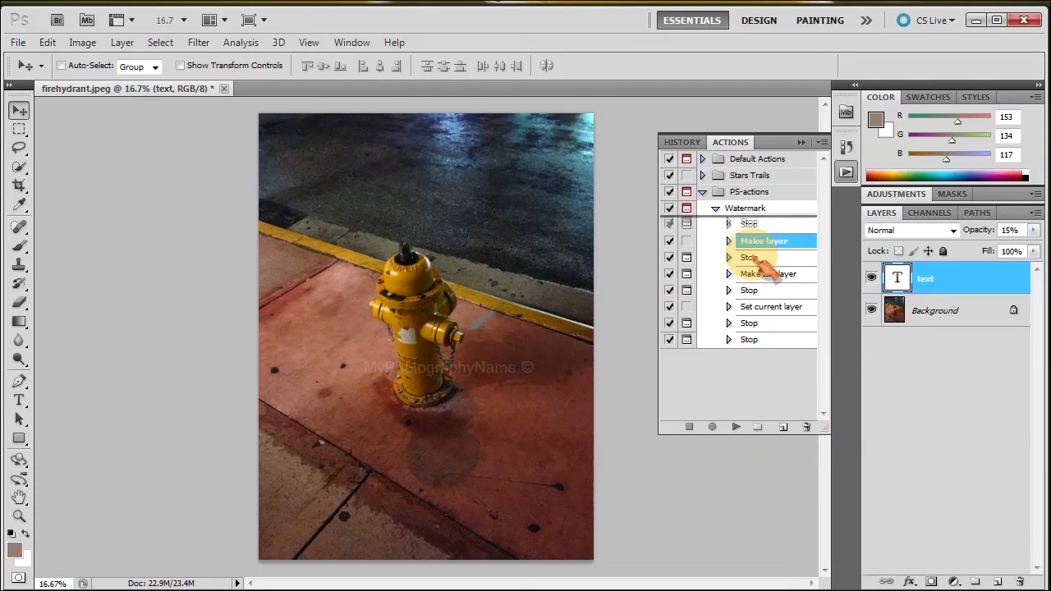
{"action": "left_click_drag", "start_coordinate": [756, 258], "coordinate": [756, 258]}
{"action": "left_click", "coordinate": [756, 258]}
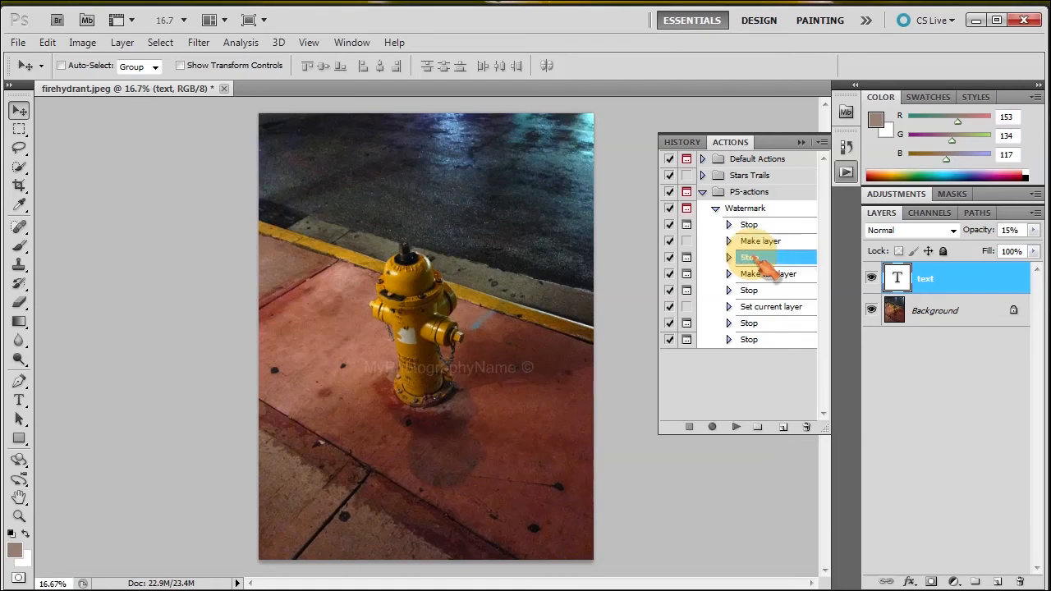
{"action": "left_click", "coordinate": [822, 143]}
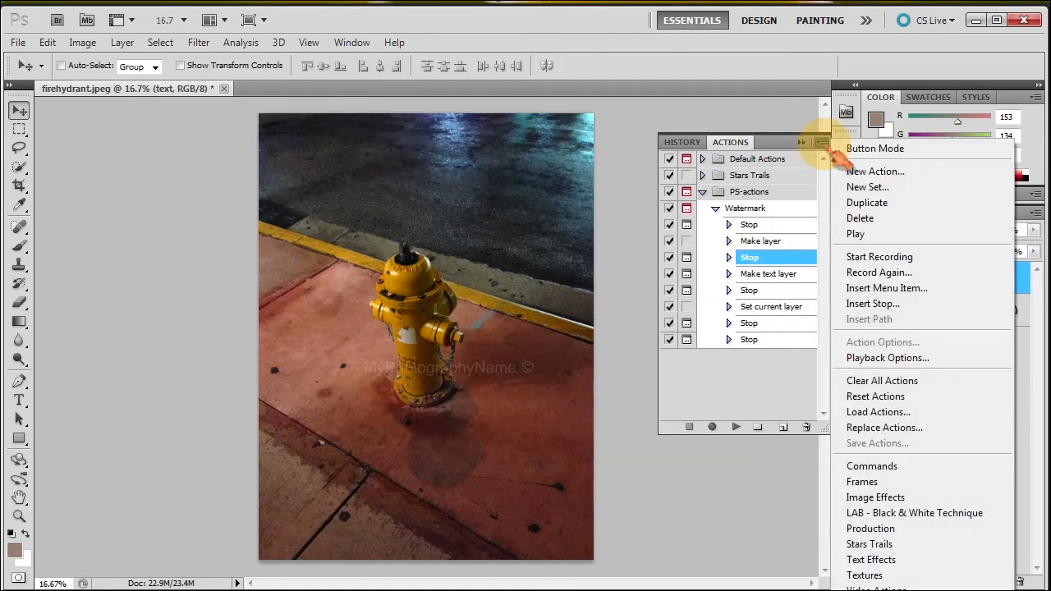
{"action": "left_click", "coordinate": [858, 358]}
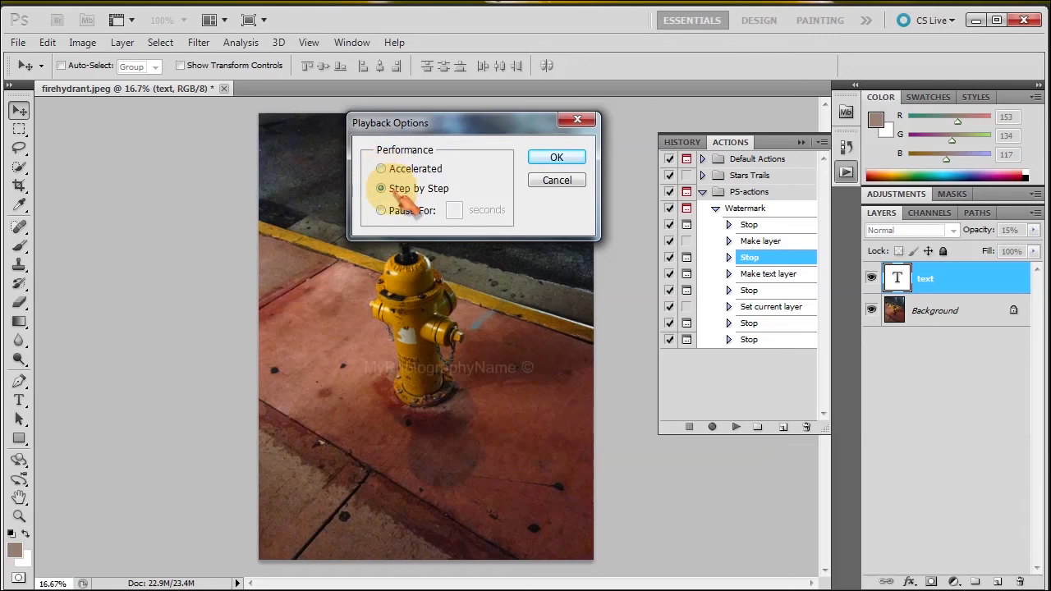
{"action": "left_click", "coordinate": [559, 183]}
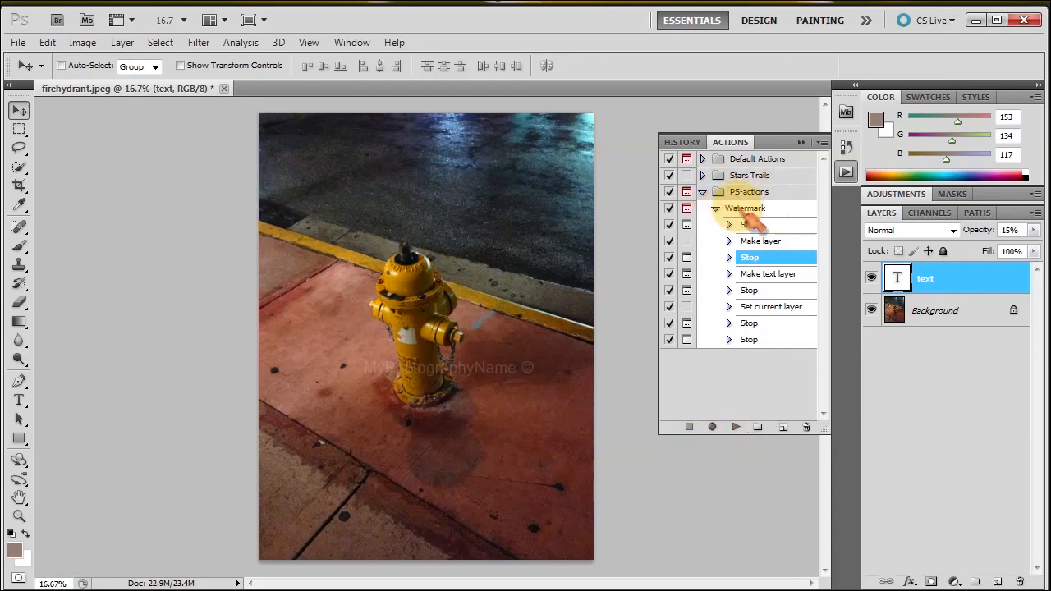
{"action": "left_click", "coordinate": [821, 143]}
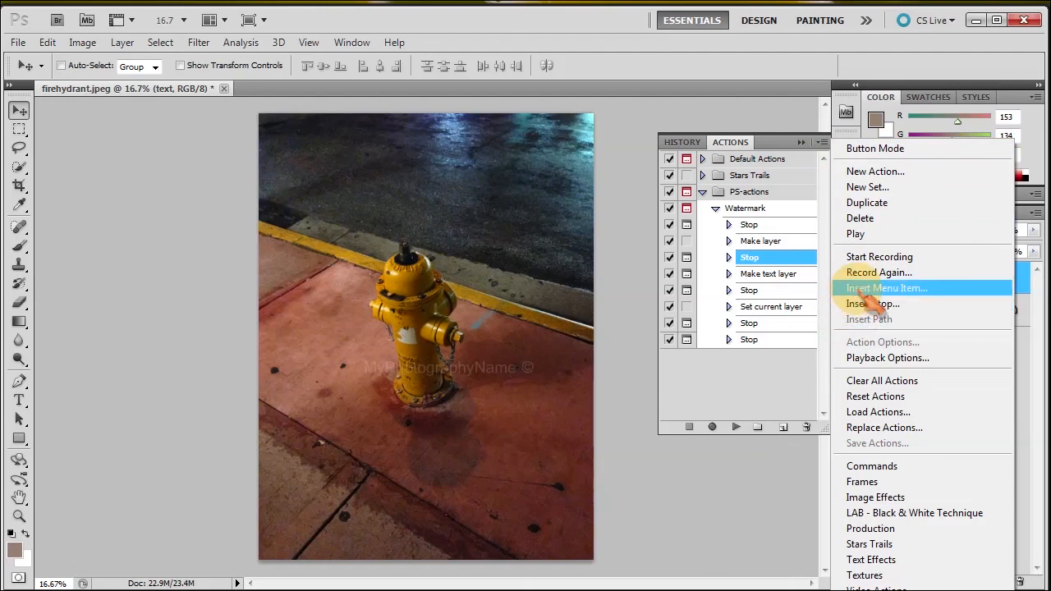
Deselect the Set current layer step and collapse PS-actions, leaving Default Actions, Stars Trails, PS-actions.
{"action": "left_click", "coordinate": [754, 371]}
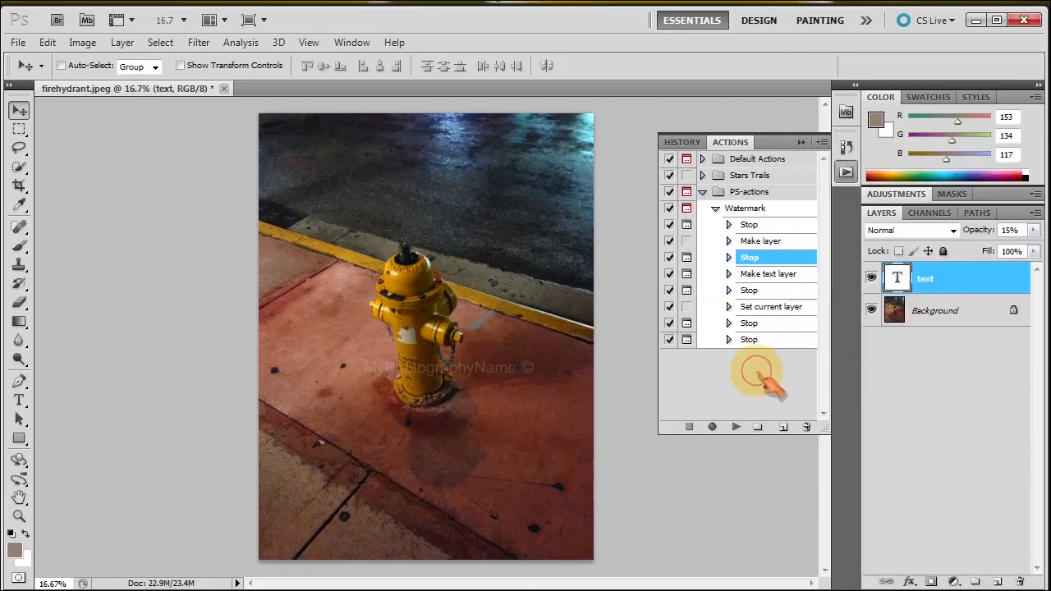
{"action": "left_click", "coordinate": [752, 307]}
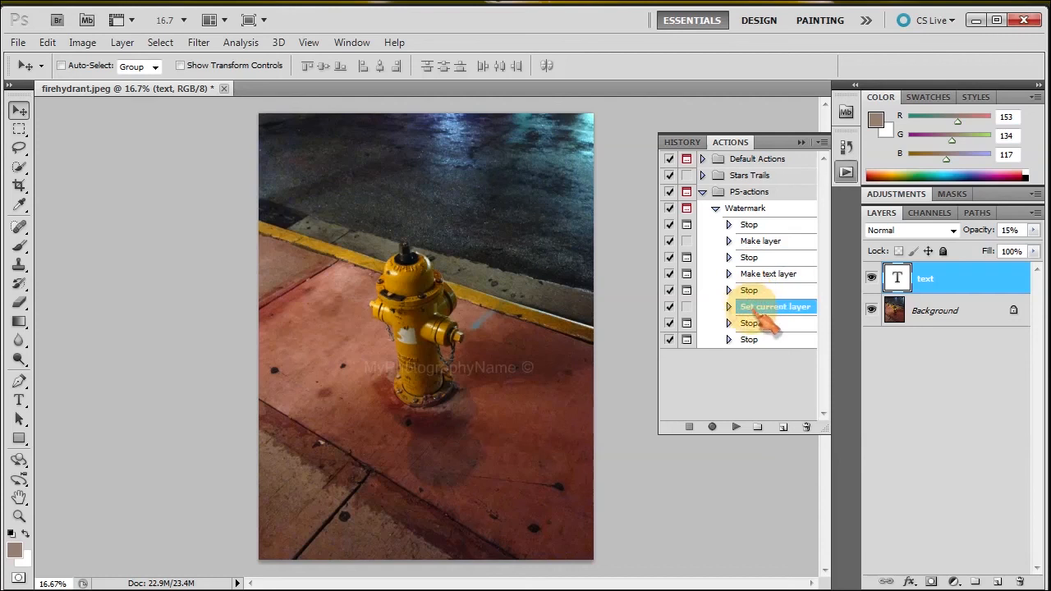
{"action": "left_click", "coordinate": [712, 427]}
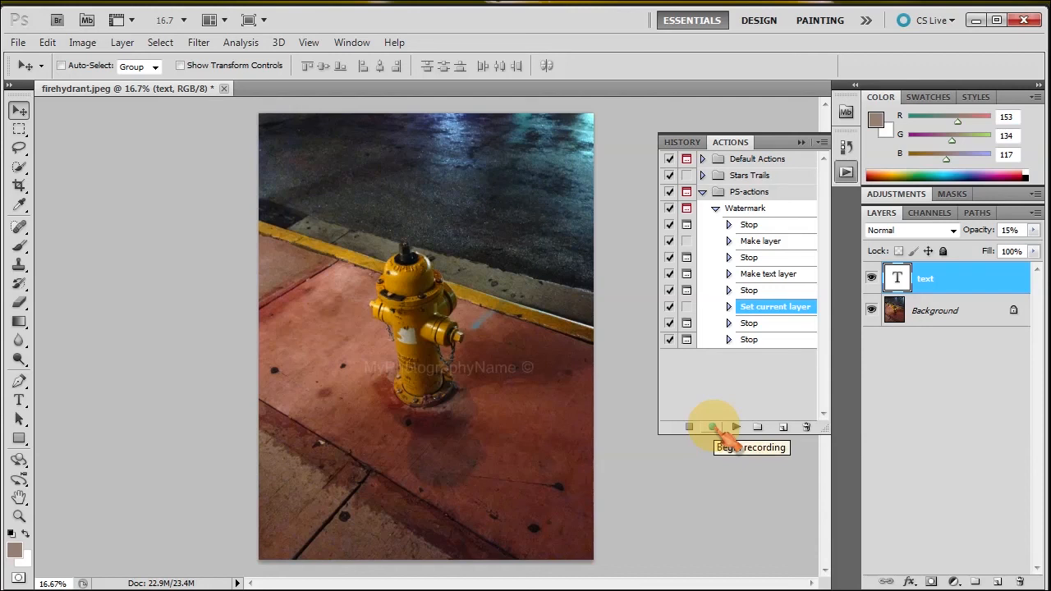
{"action": "left_click", "coordinate": [701, 375]}
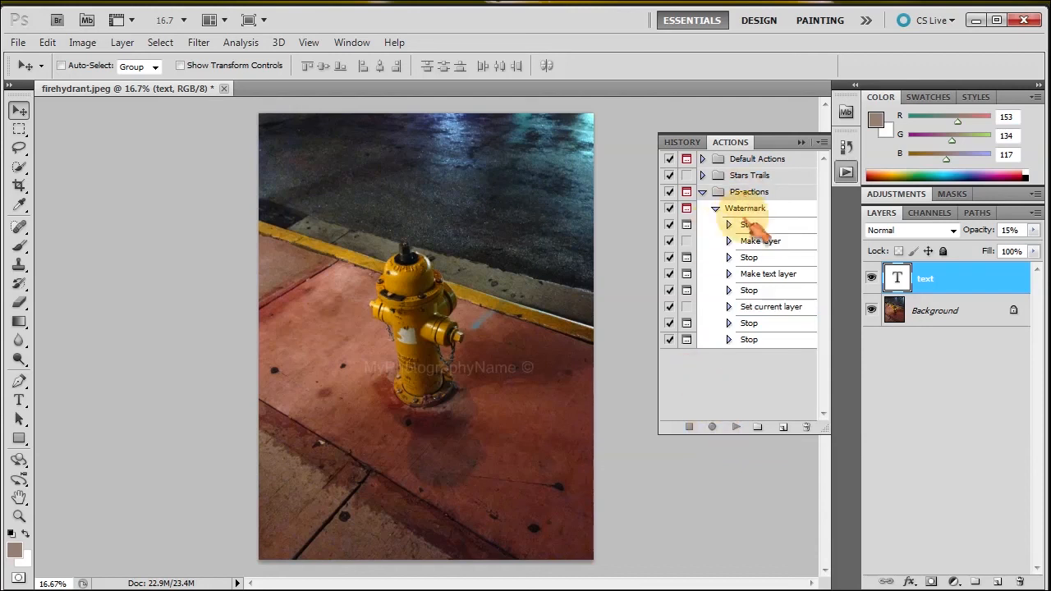
{"action": "left_click", "coordinate": [703, 194]}
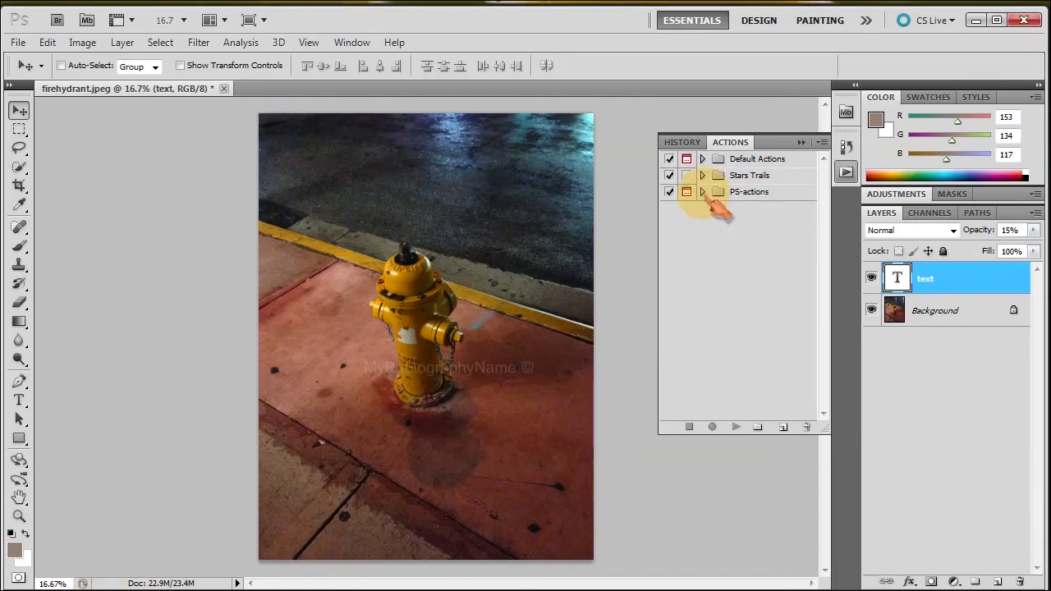